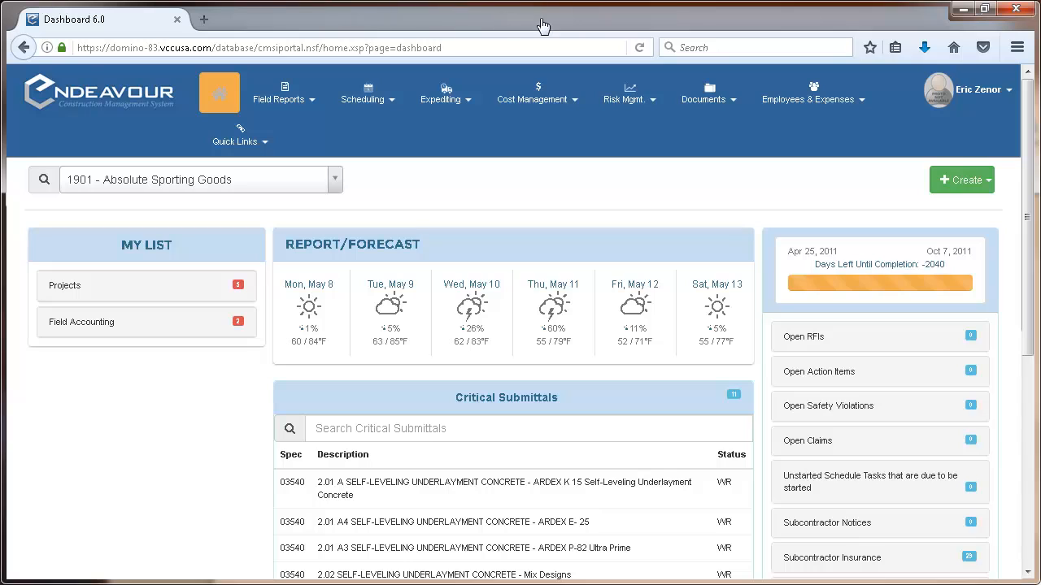
Step: Open the employee's expense items and start a new expense item
left_click(809, 109)
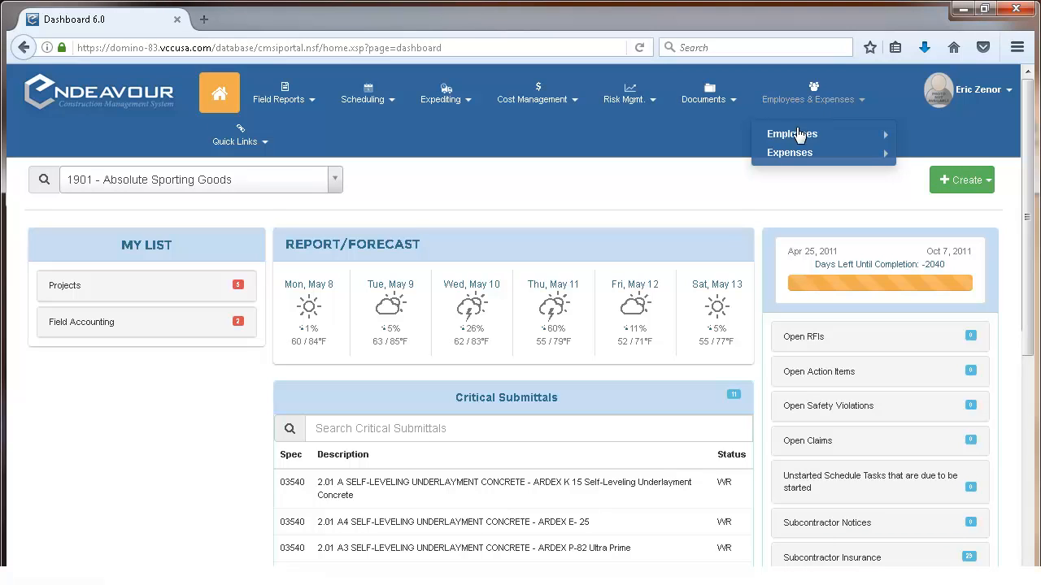
left_click(797, 159)
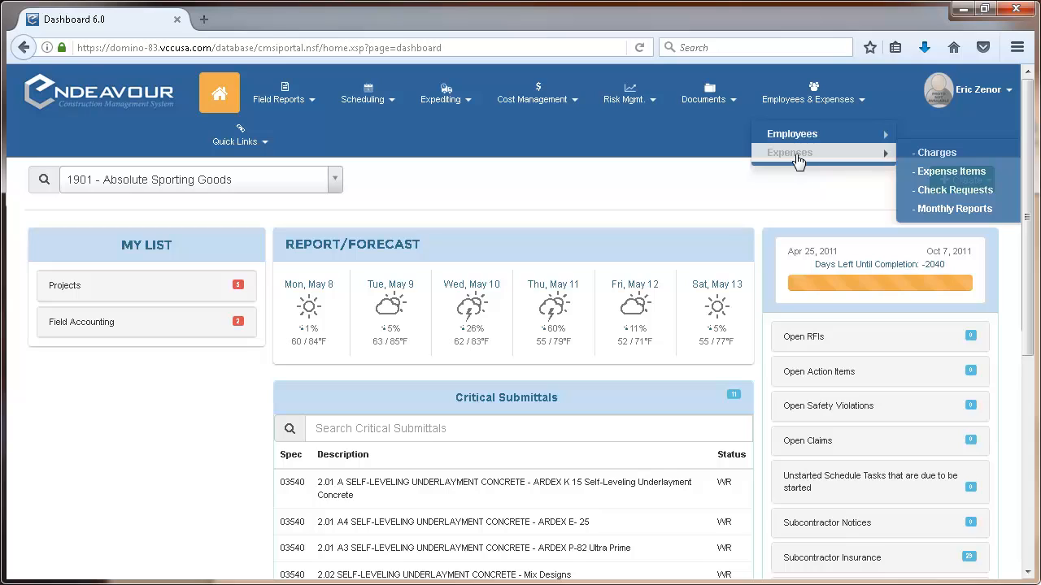
left_click(928, 172)
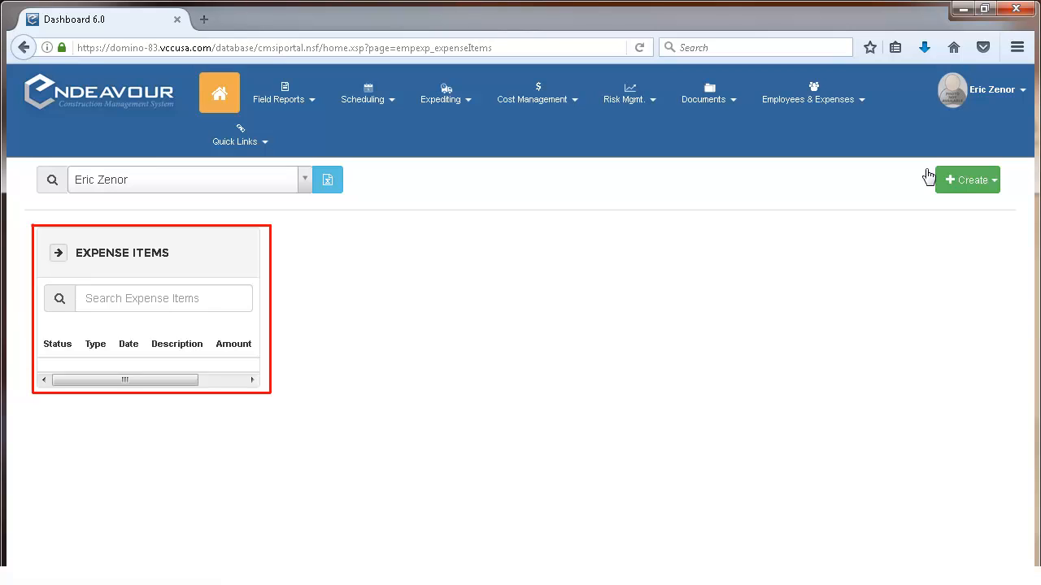
left_click(966, 182)
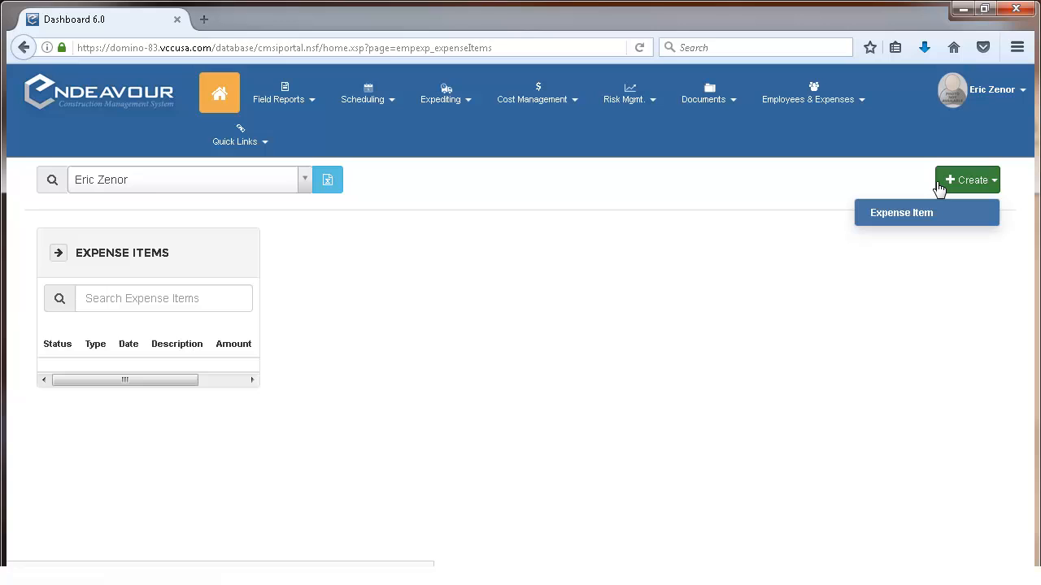
left_click(912, 223)
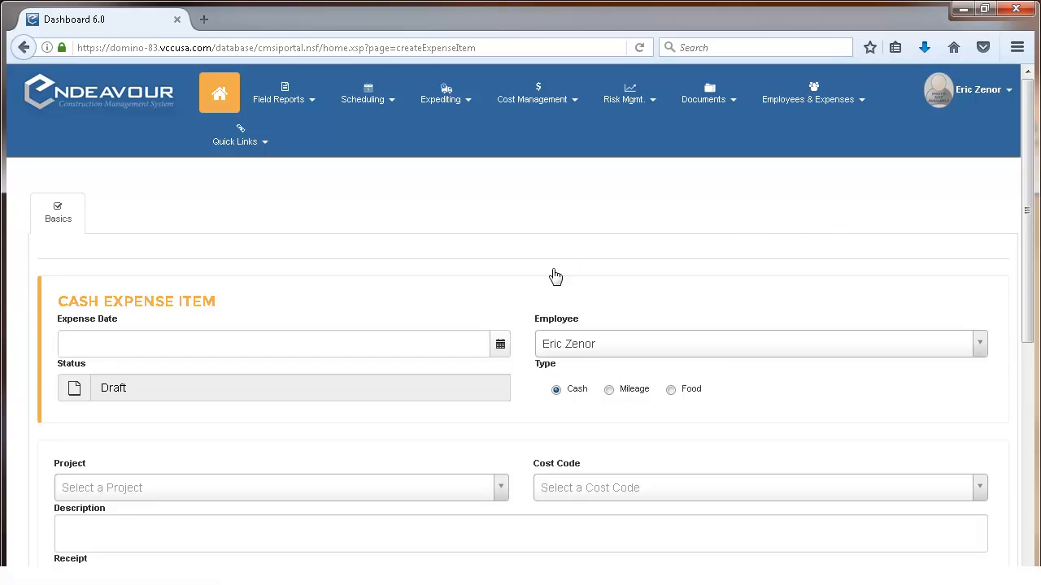
Step: Date the cash expense May 18, 2017 and assign it to project 9502 - Test 123
left_click(499, 350)
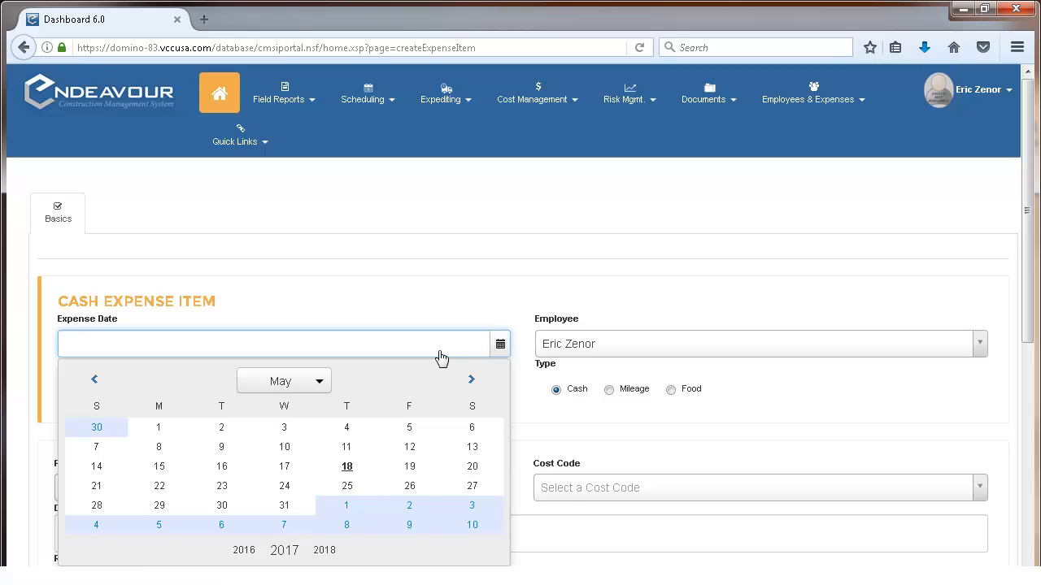
left_click(347, 467)
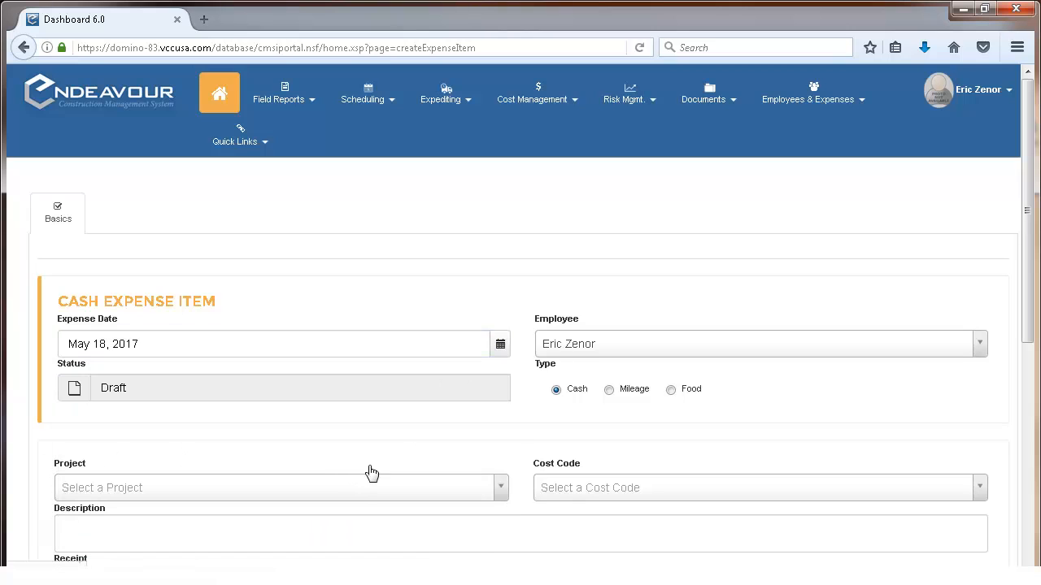
left_click(455, 494)
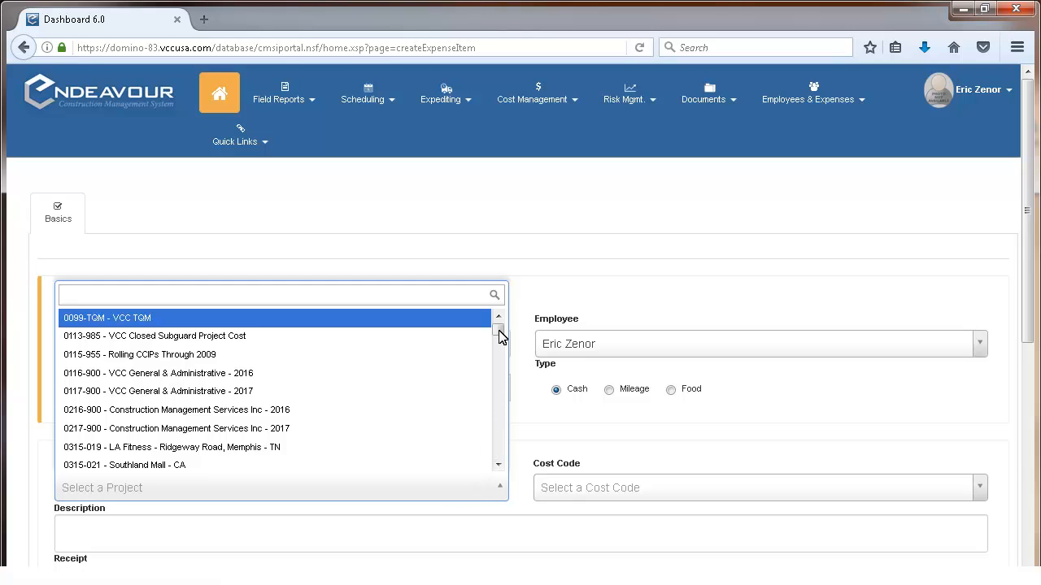
left_click_drag(499, 337, 495, 483)
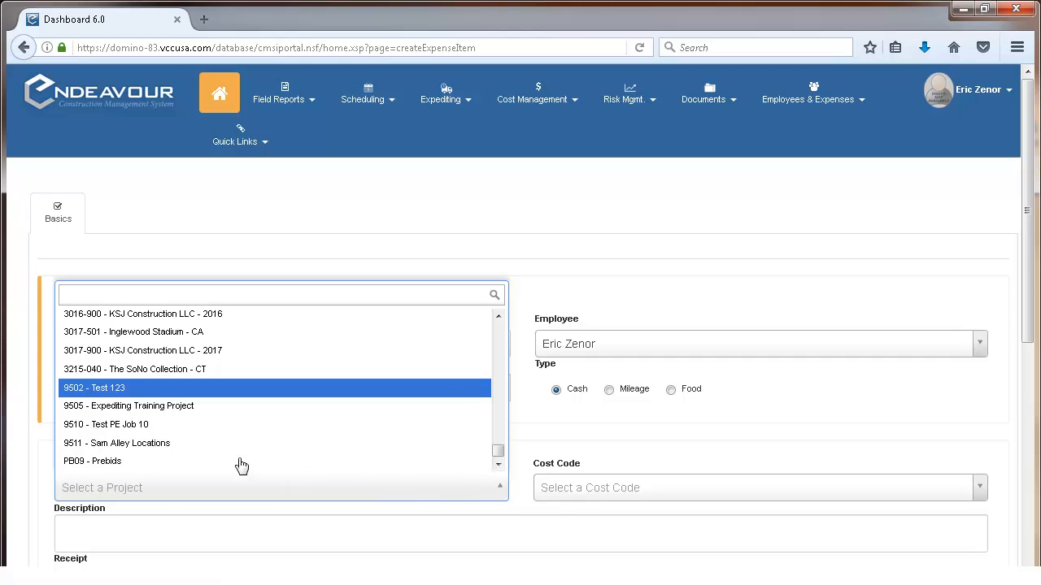
left_click(148, 389)
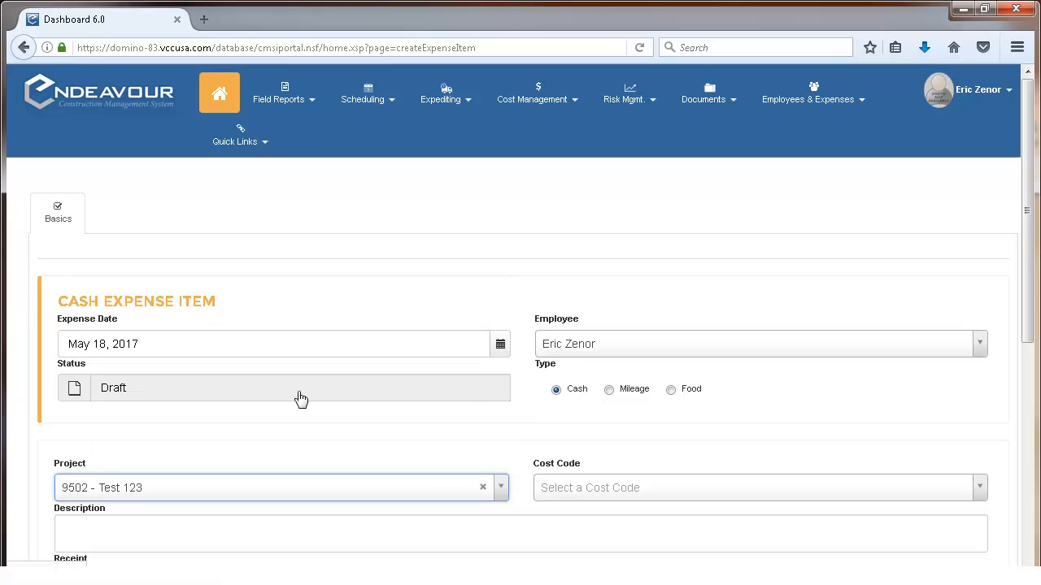
Step: Assign cost code 01-740-M Travel Expense and enter the description "Parking deck charge for personal car at airport."
left_click(579, 493)
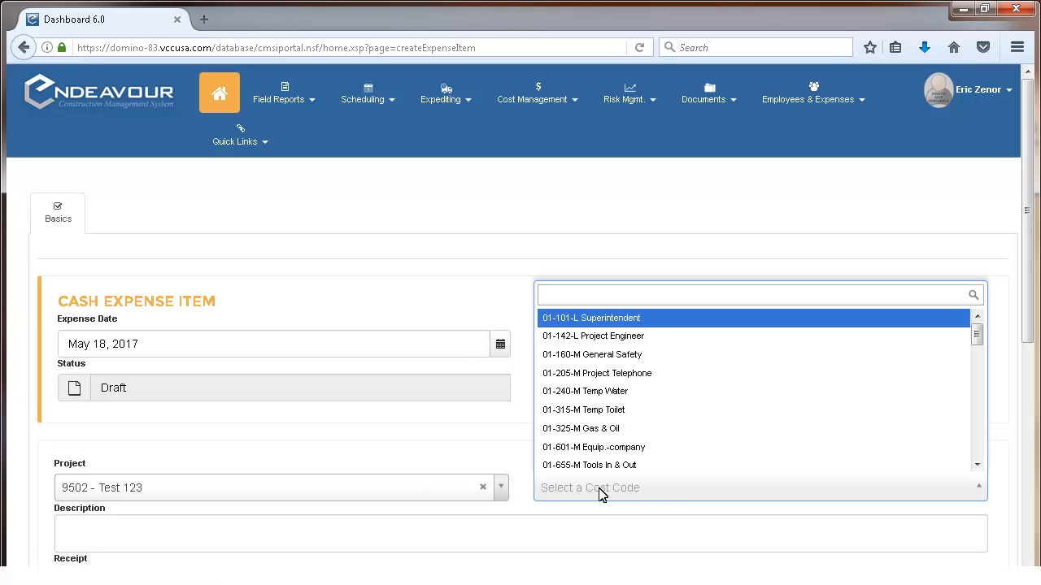
scroll(980, 443, "down", 3)
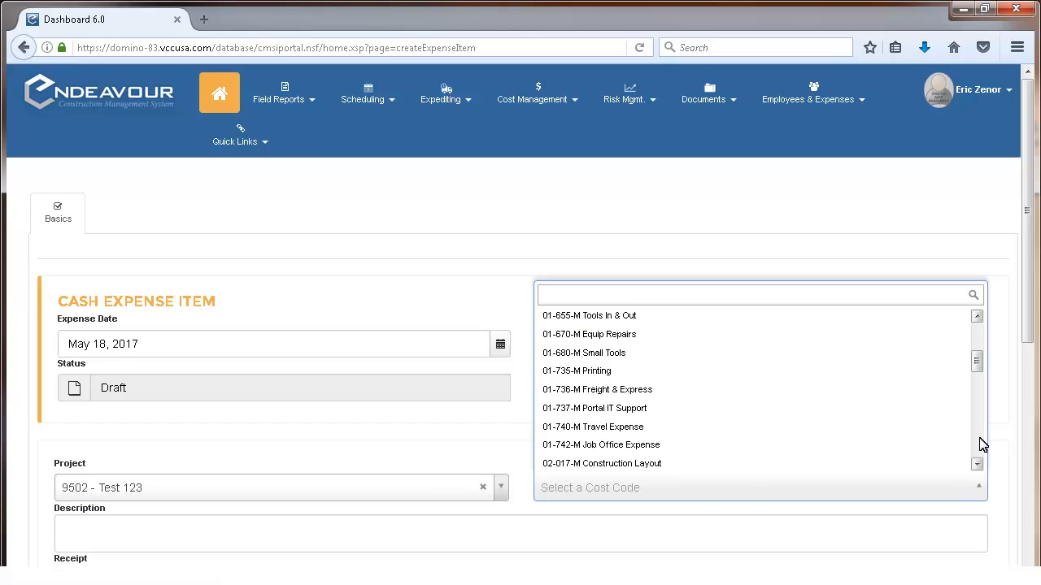
left_click(707, 427)
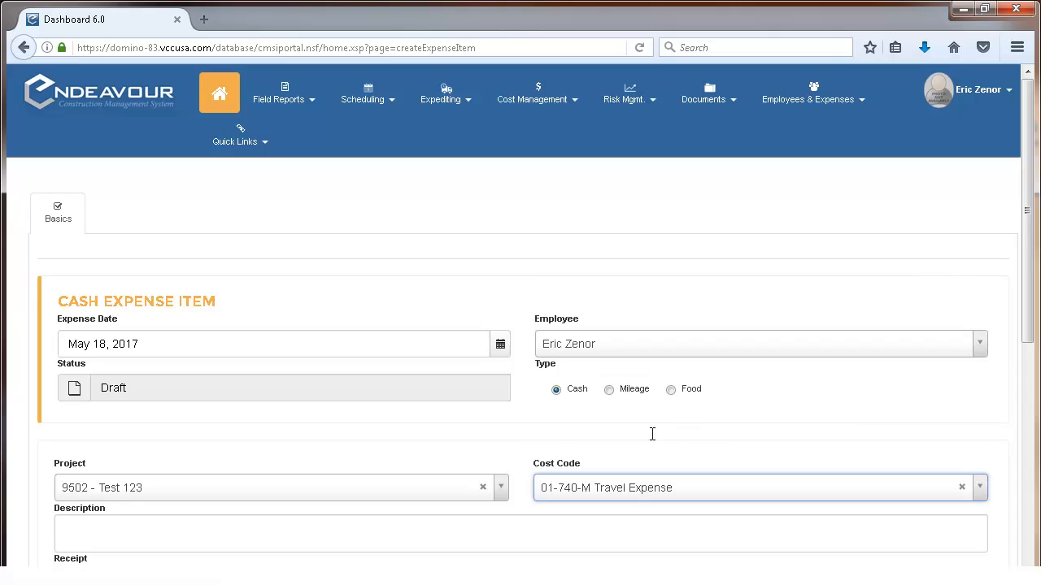
left_click(558, 540)
type("Parki")
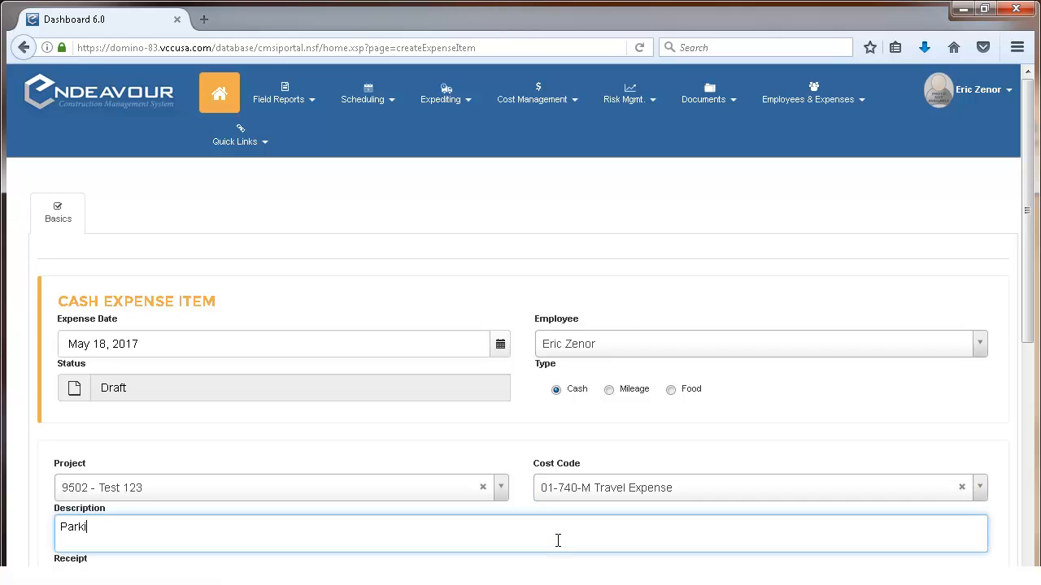
type("ng deck charge for personal car at airport.")
Step: Attach the $50.00 parking receipt from the Receipt Store to the expense item
left_click(1034, 557)
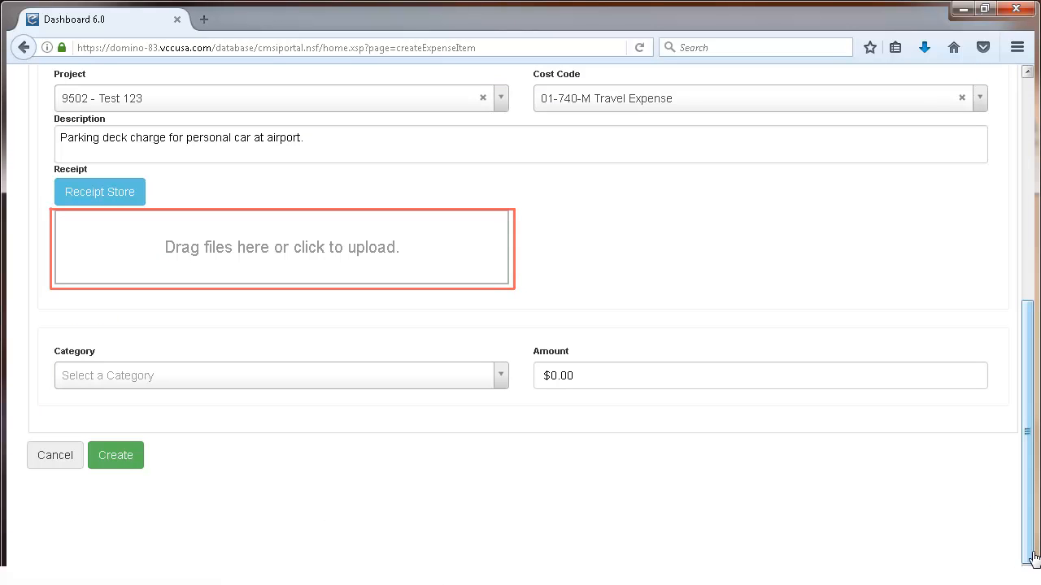
left_click(106, 197)
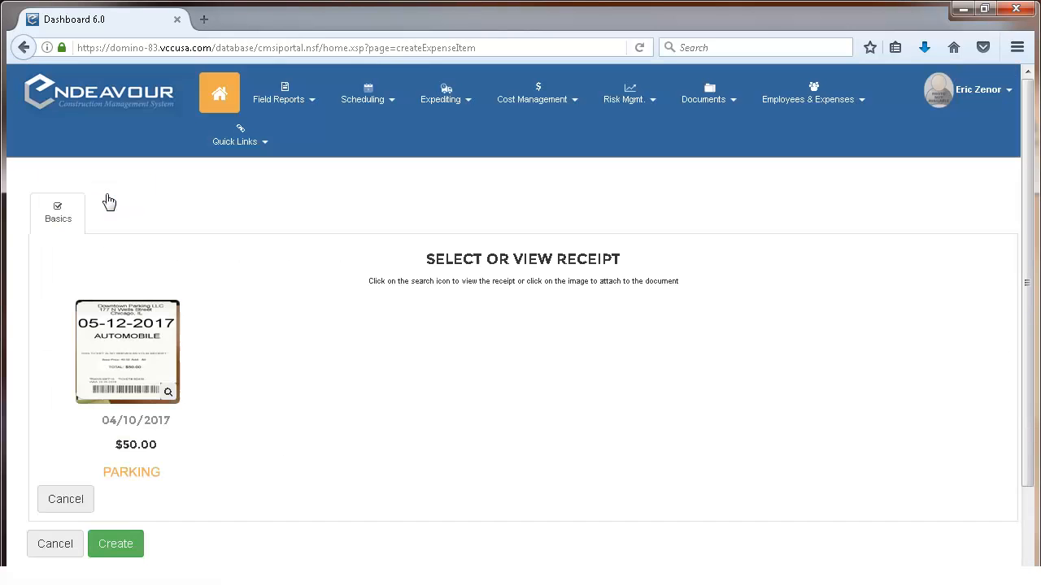
left_click(135, 372)
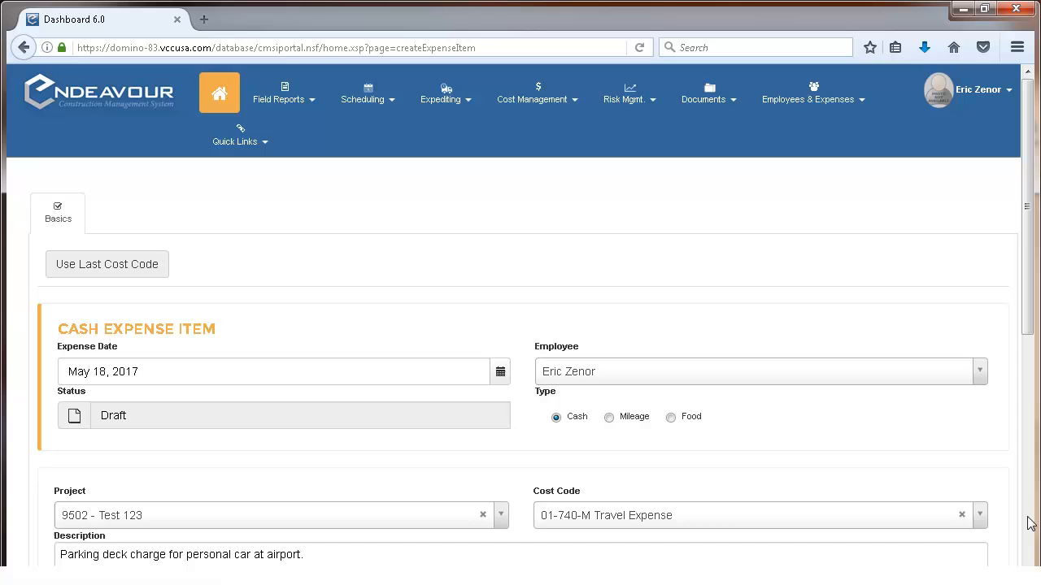
Step: Categorize the parking expense as Car Misc. and create the expense item
scroll(1033, 545, "down", 5)
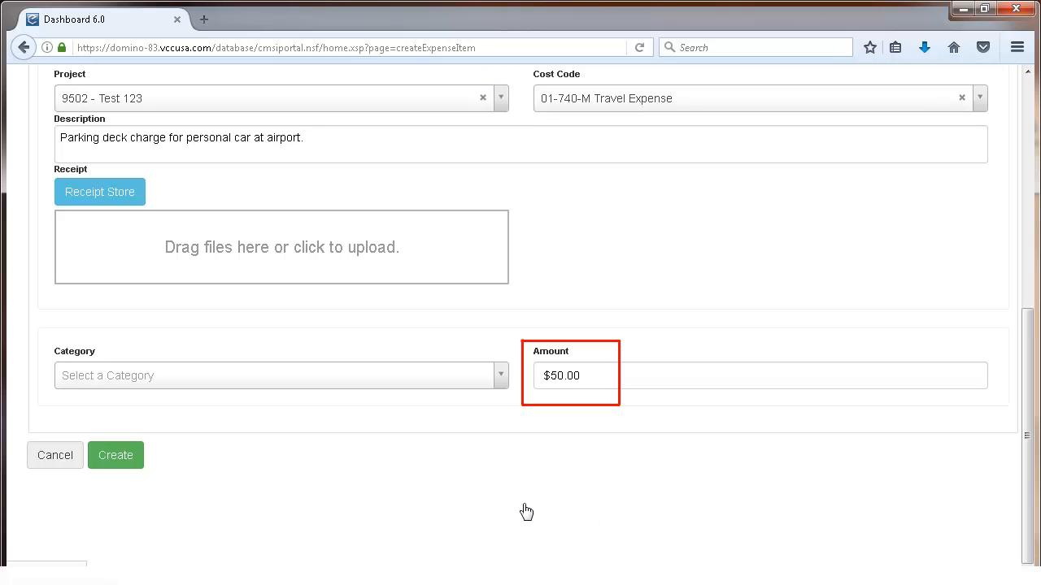
left_click(322, 380)
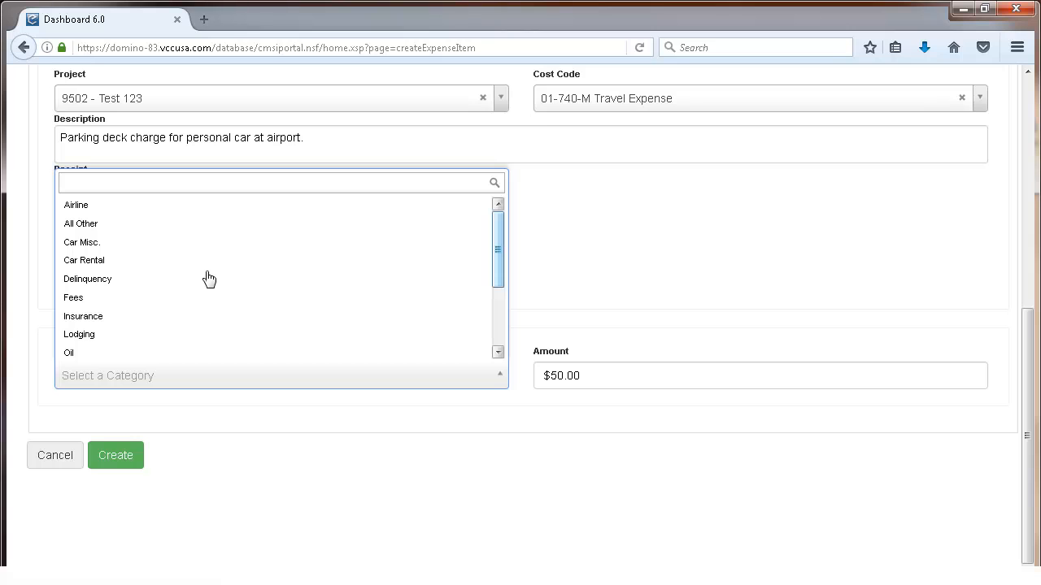
left_click(209, 247)
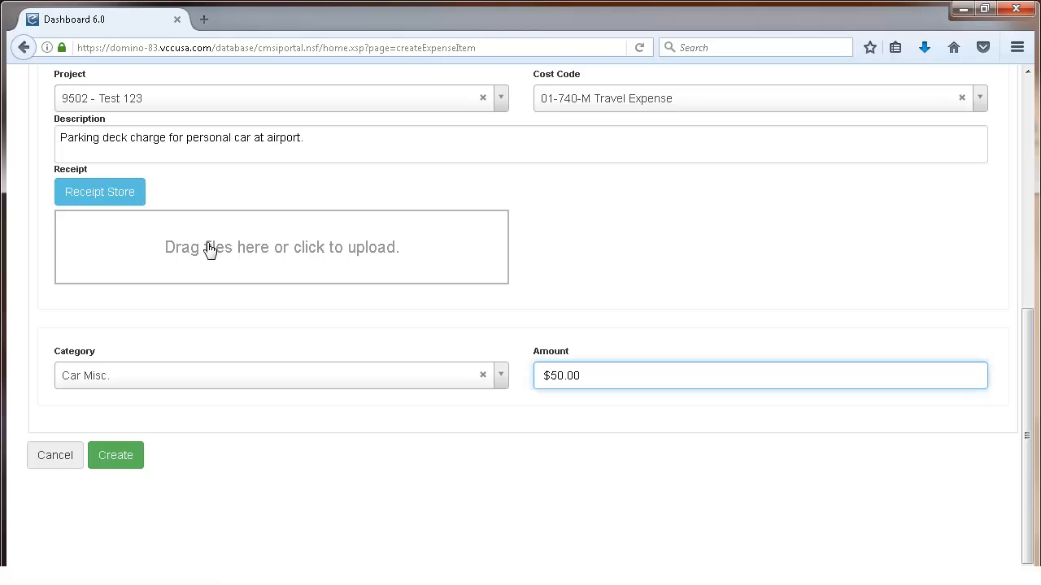
left_click(122, 461)
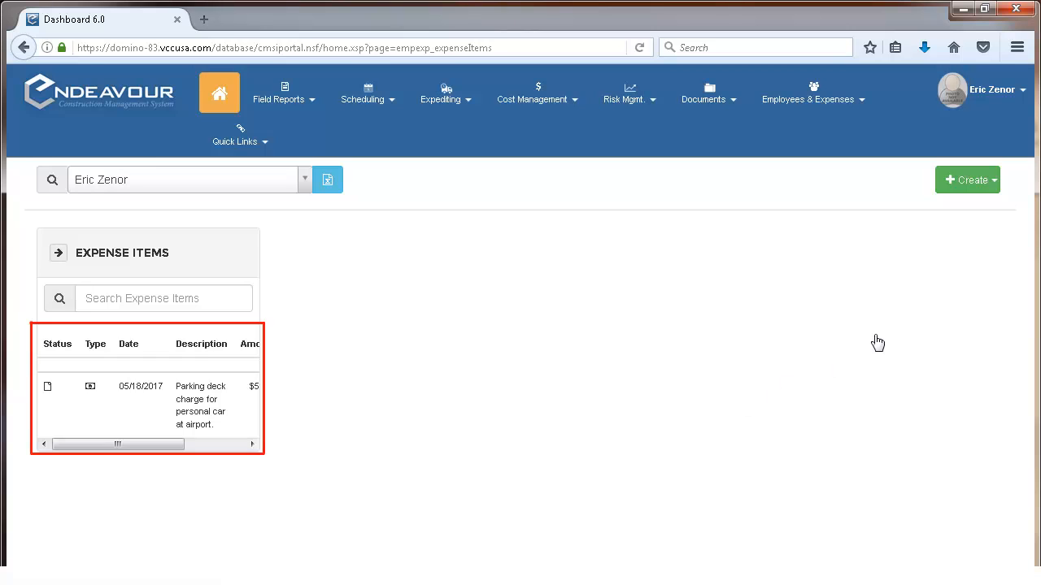
Step: Start another expense item, set its type to Mileage and date it May 18, 2017
left_click(971, 187)
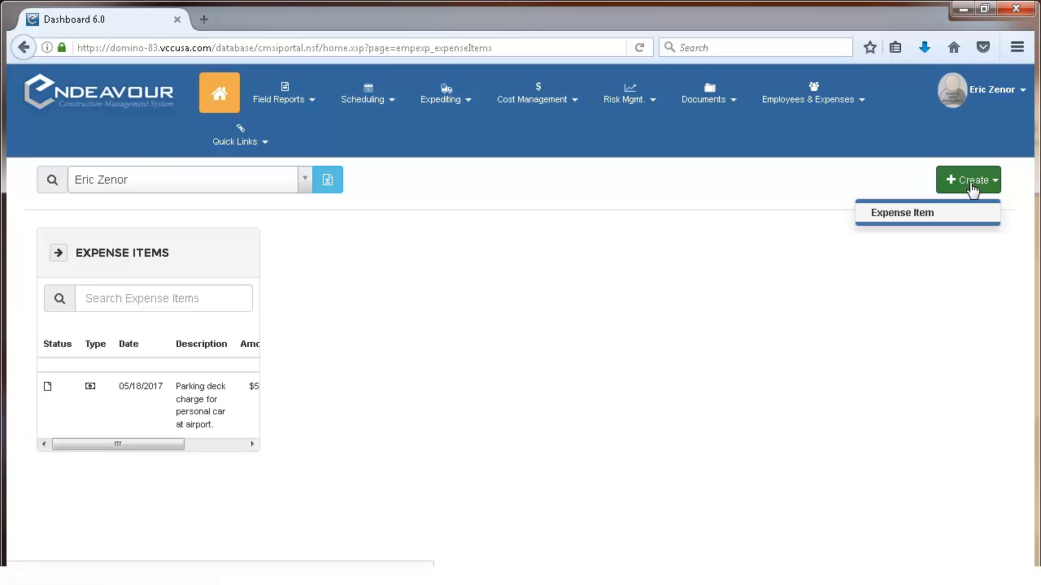
left_click(907, 218)
scroll(1031, 398, "down", 3)
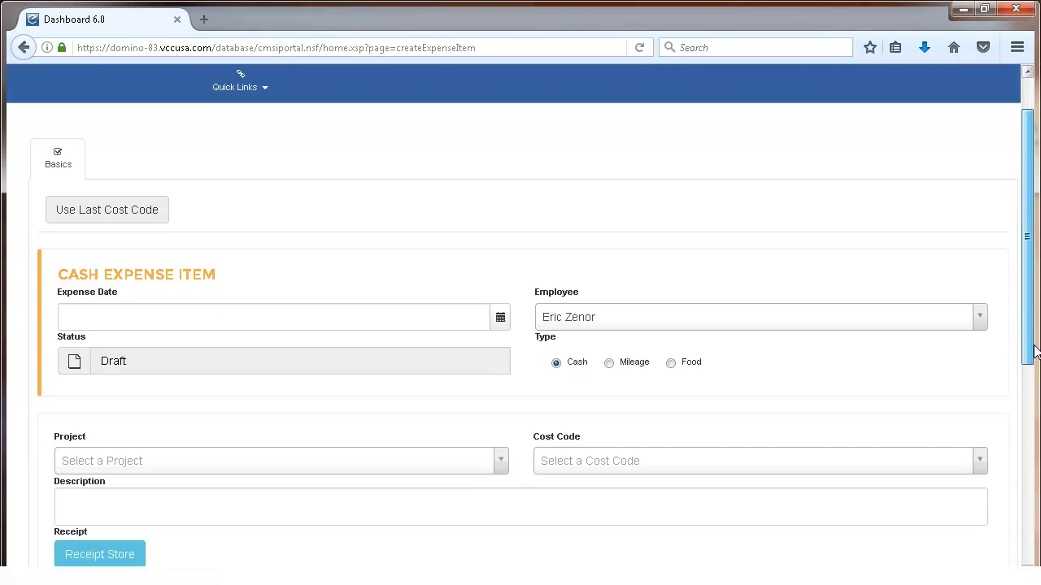
left_click_drag(1033, 417, 1030, 447)
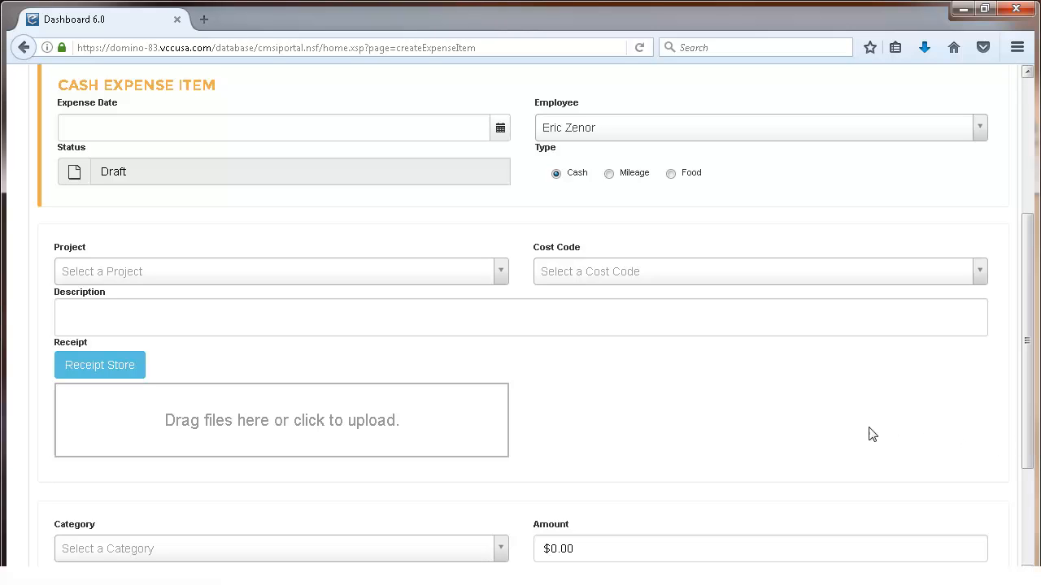
left_click(610, 174)
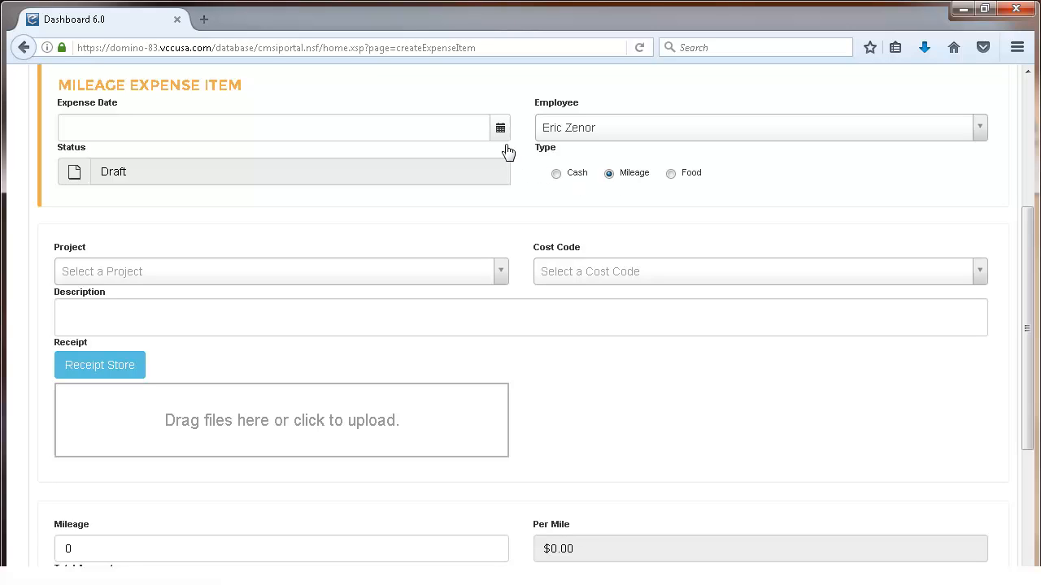
left_click(461, 136)
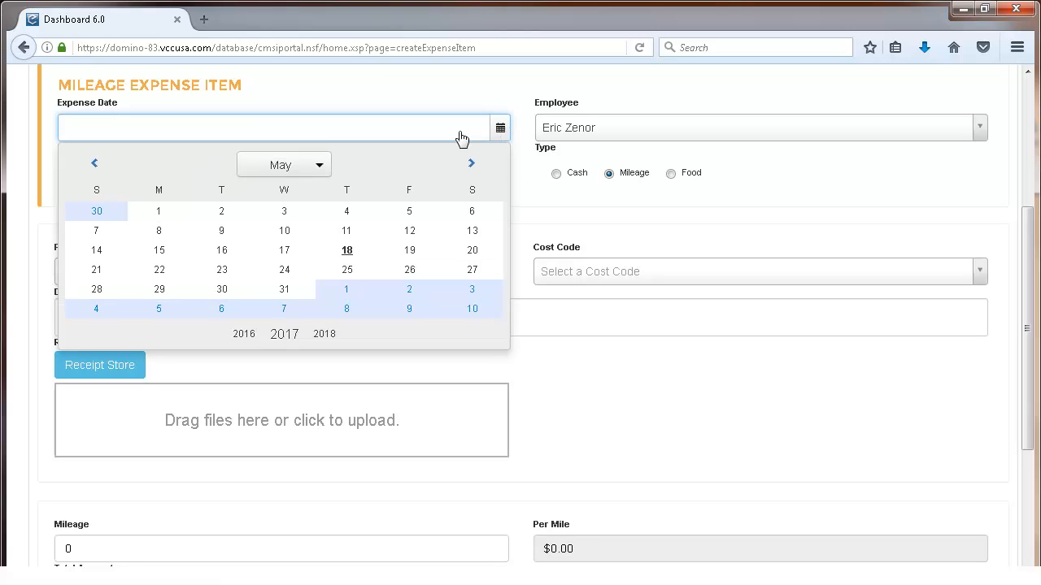
left_click(348, 251)
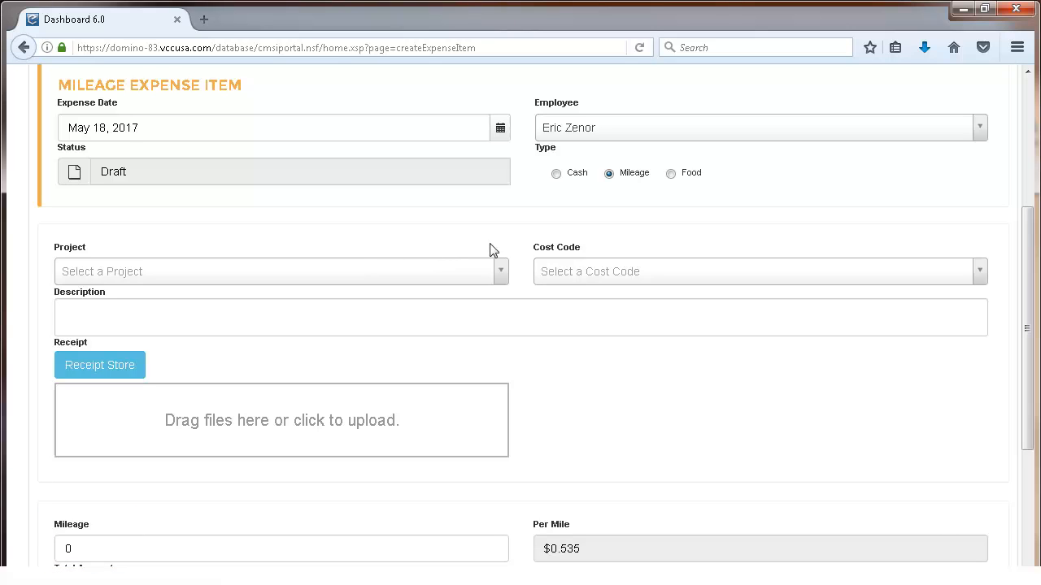
Step: Switch the item to a Food allowance with family ending May 31, 2017, and try to create it
left_click(671, 174)
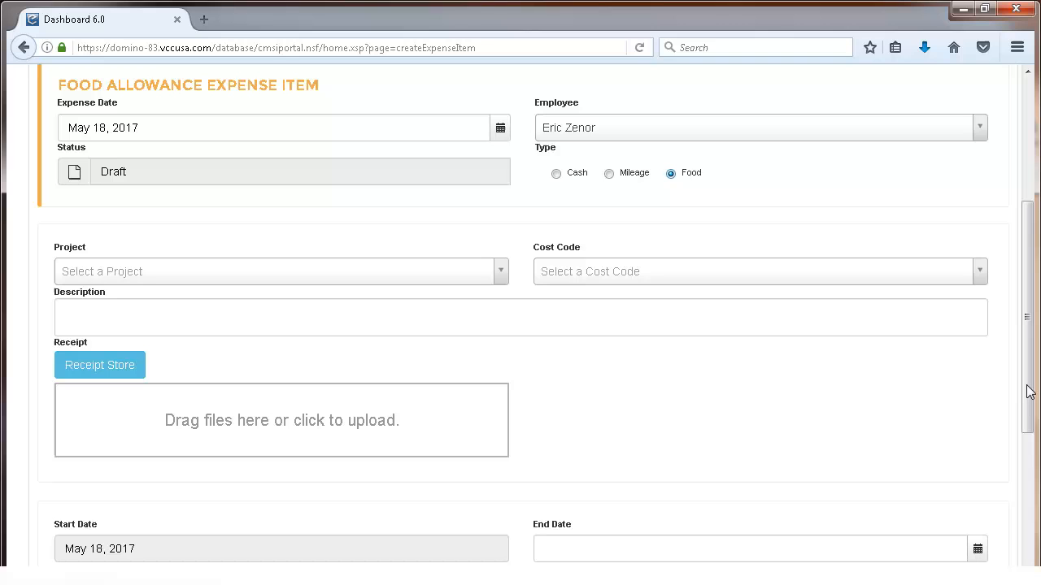
left_click_drag(1026, 385, 1026, 480)
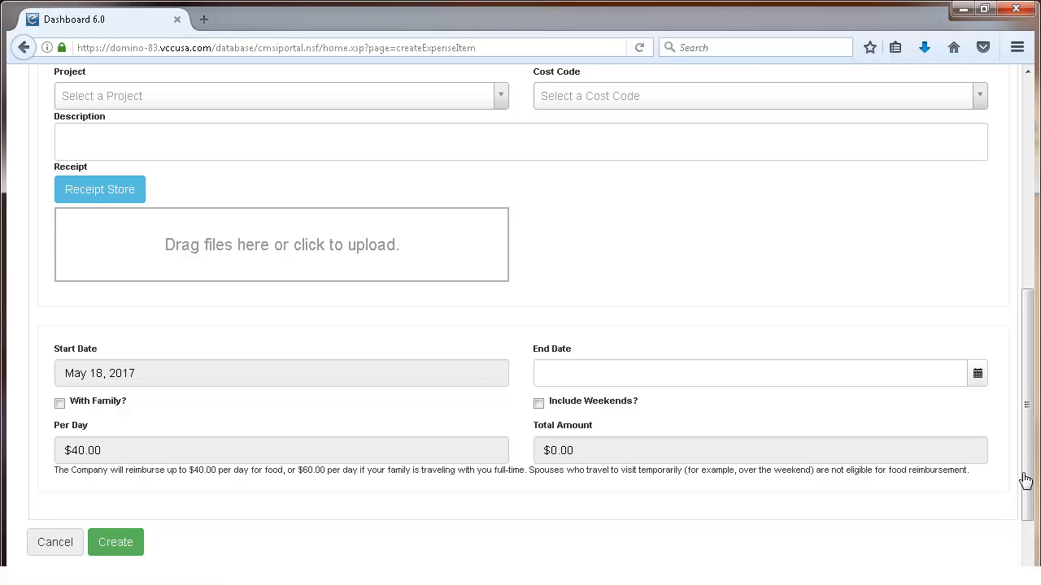
left_click(976, 375)
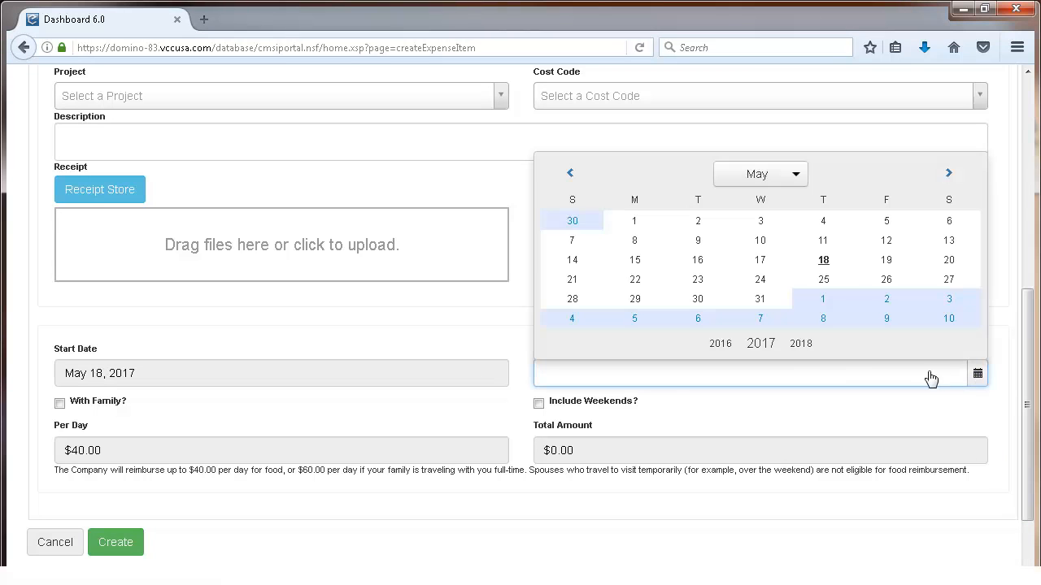
left_click(762, 299)
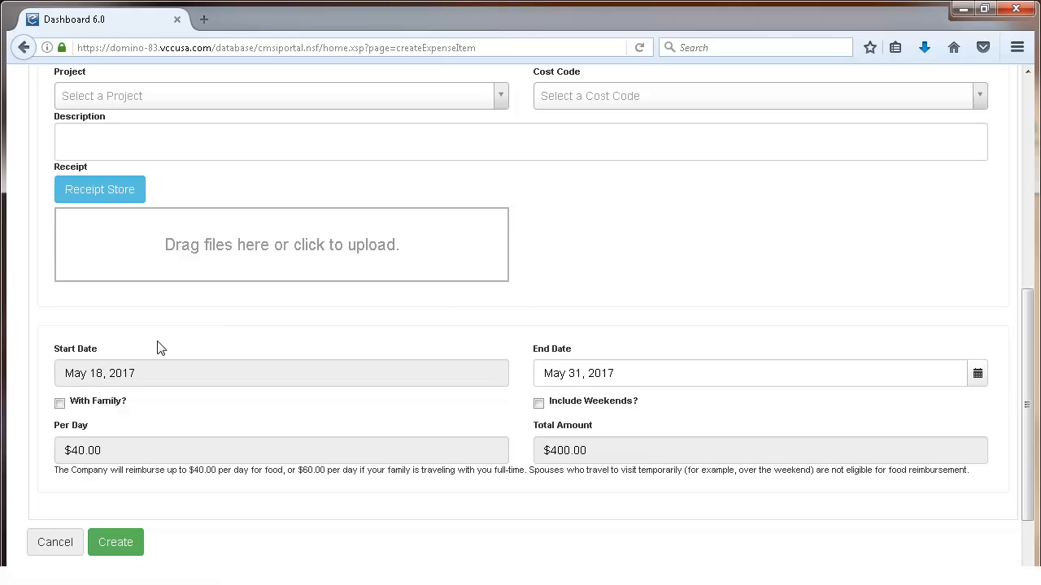
left_click(61, 405)
left_click(123, 546)
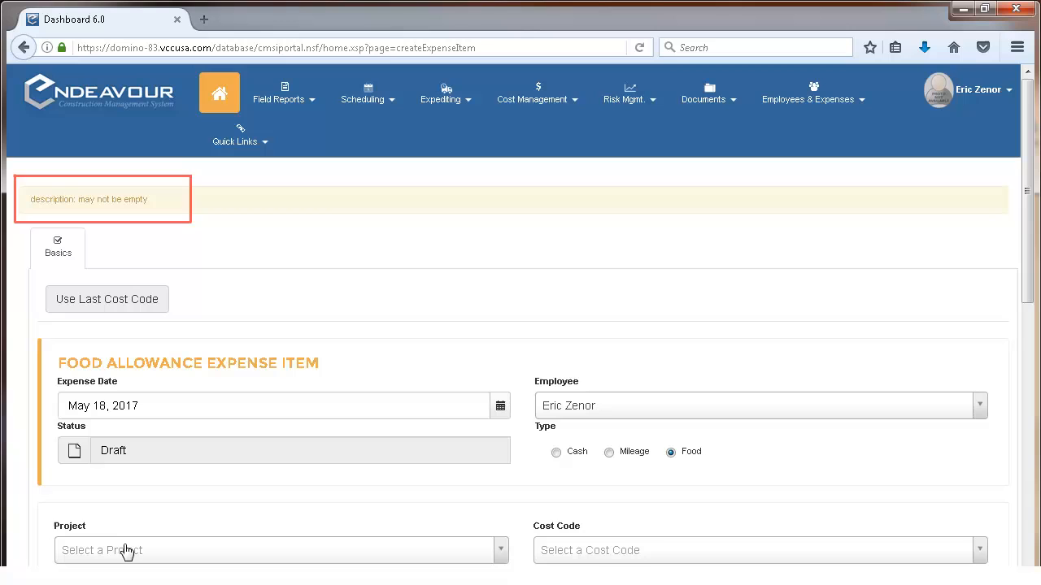
Step: Create the food allowance item with the last-used cost code and the description "Food allowance for last two weeks in May."
left_click(107, 299)
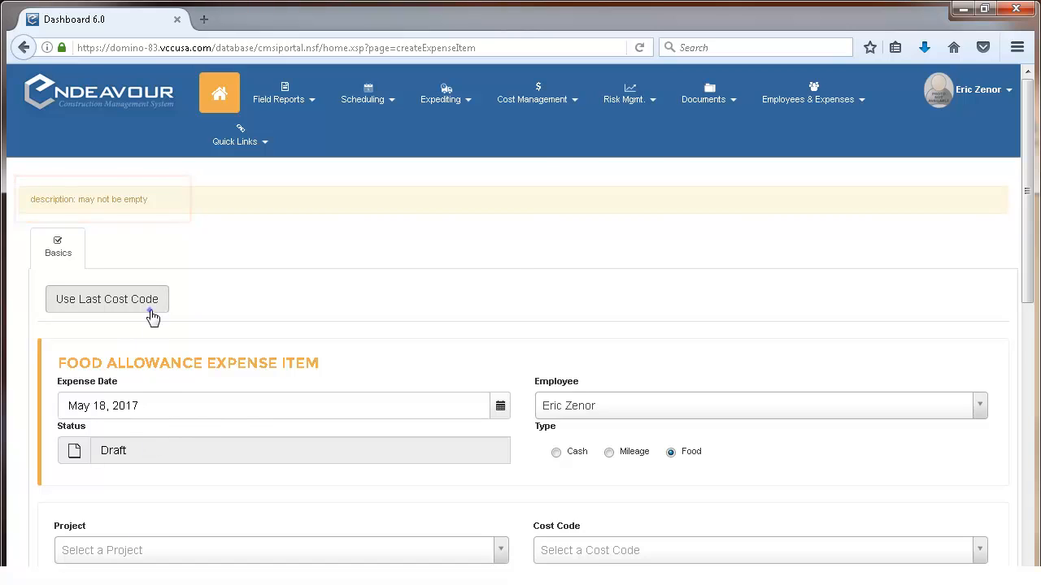
scroll(154, 317, "down", 3)
left_click(159, 318)
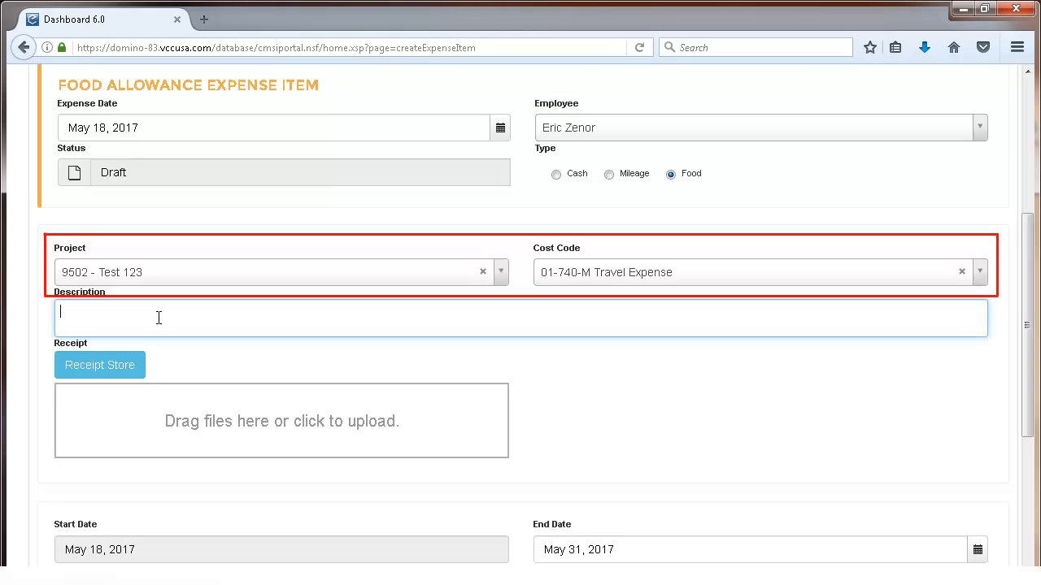
type("Food allowance for")
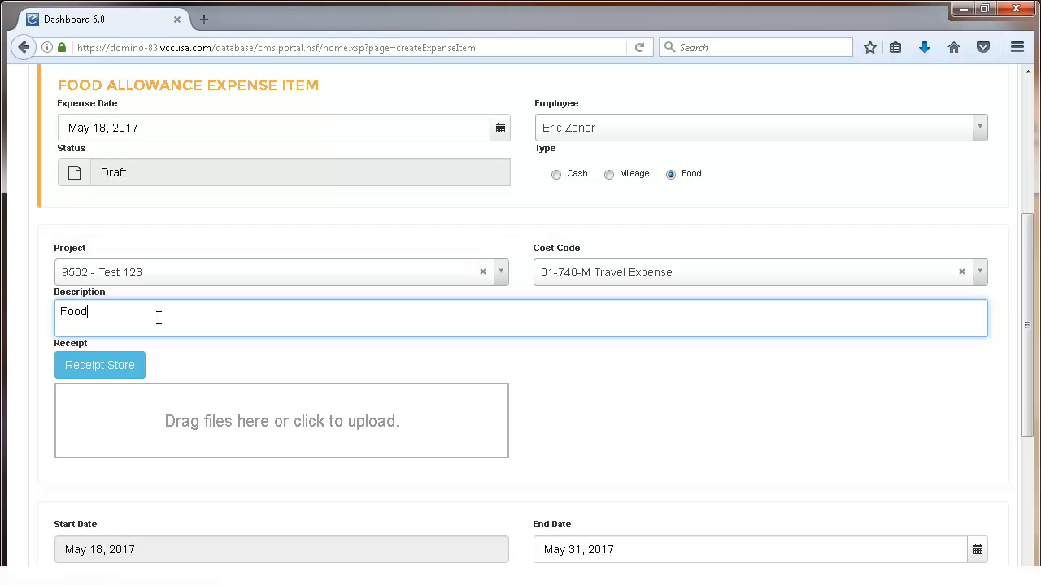
type("wo weeks in May")
type(".")
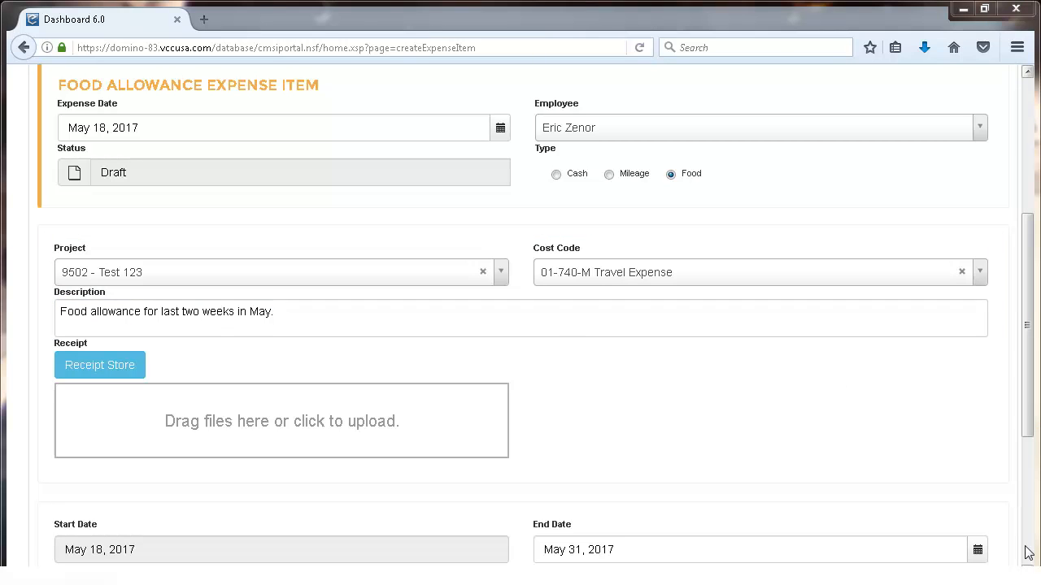
scroll(1027, 553, "down", 3)
left_click(128, 458)
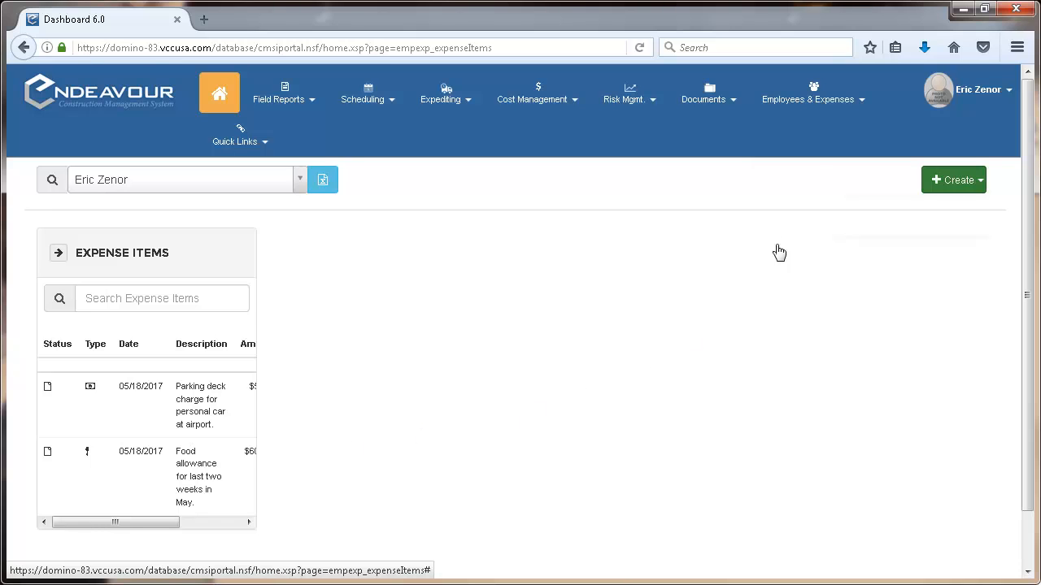
Step: Go to the employee expense check requests and start a new check request
left_click(818, 96)
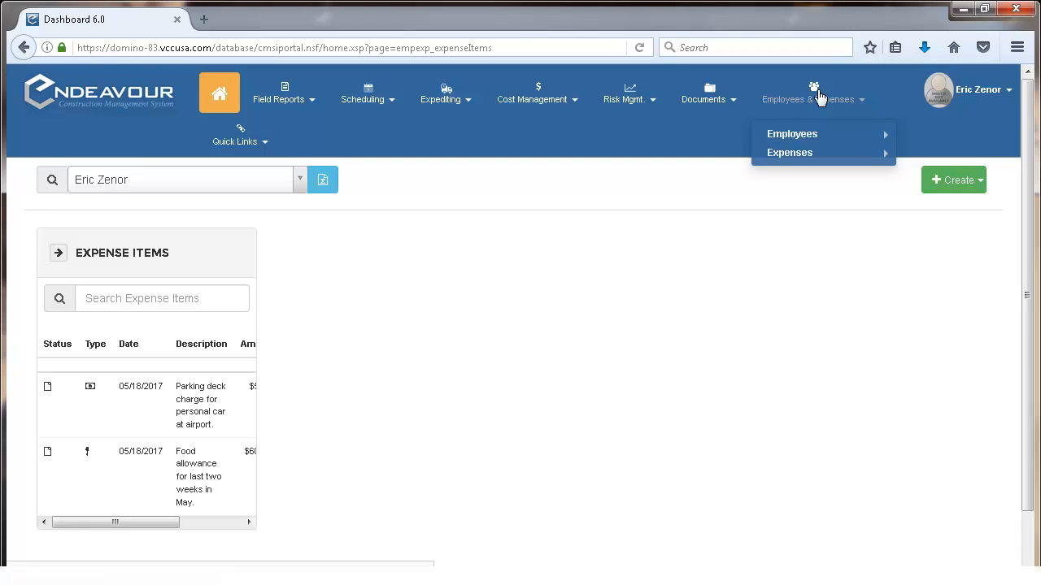
mouse_move(820, 161)
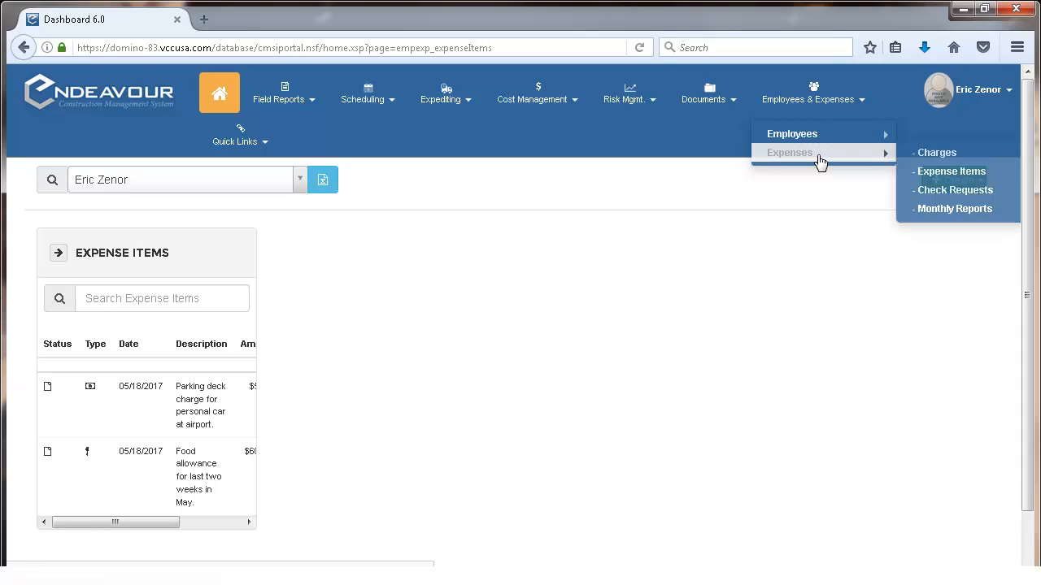
left_click(941, 194)
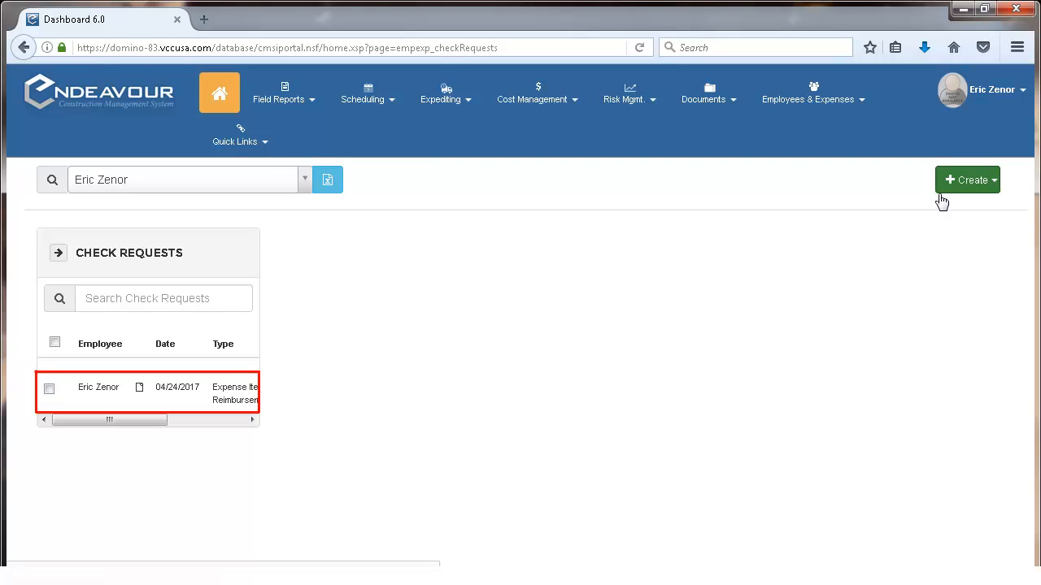
left_click(974, 185)
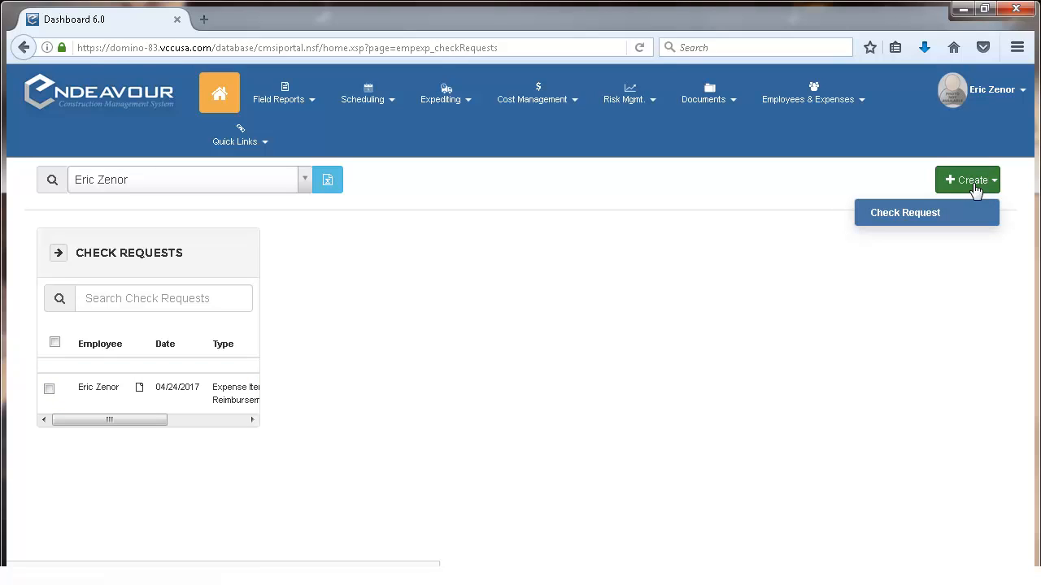
left_click(915, 216)
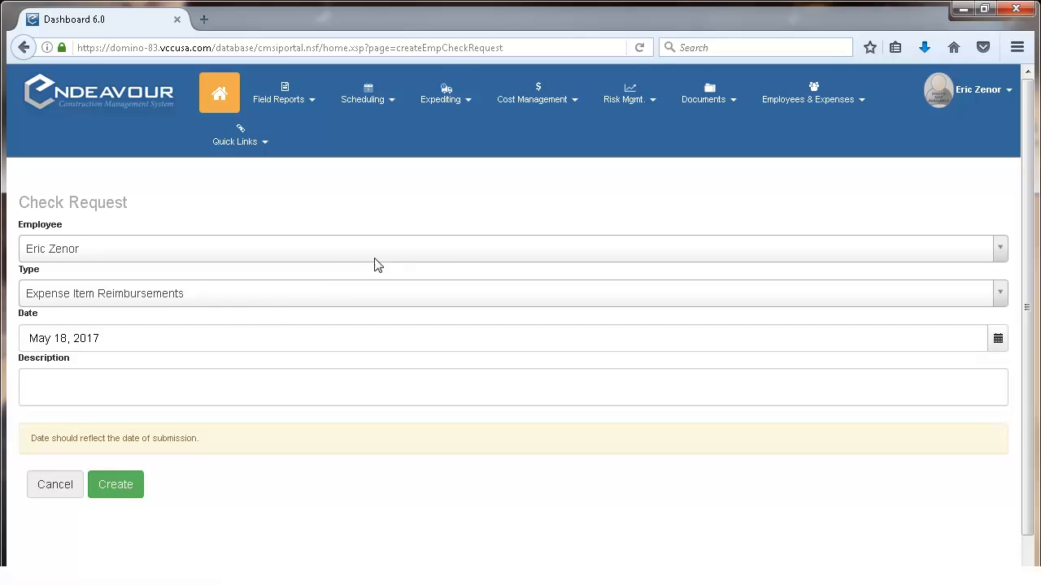
Step: Describe the check request as "Living Expense items for last two weeks in May" and create it
left_click(206, 390)
type("Living")
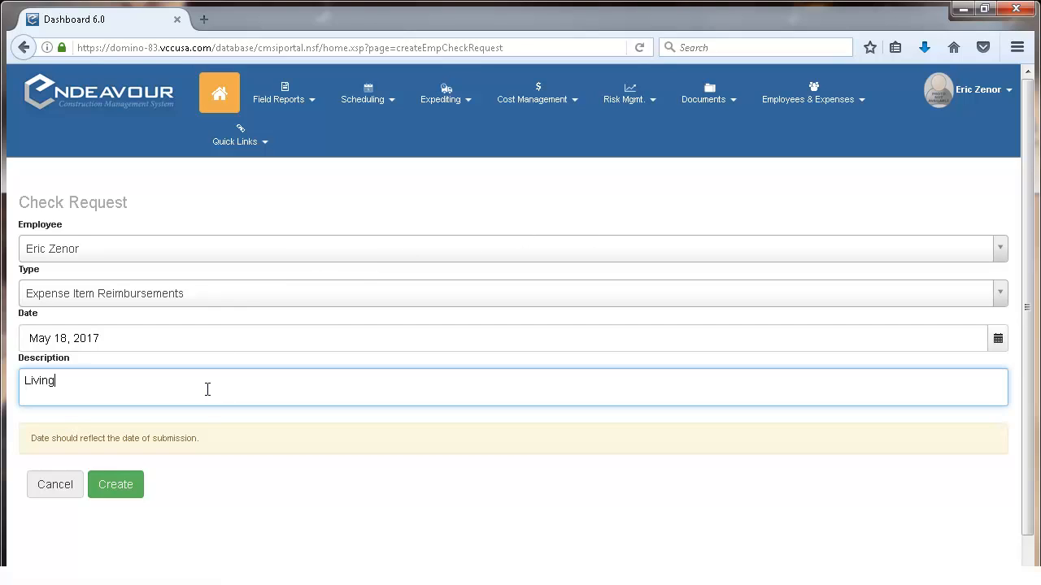
type(" Expense items for last two weeks in May")
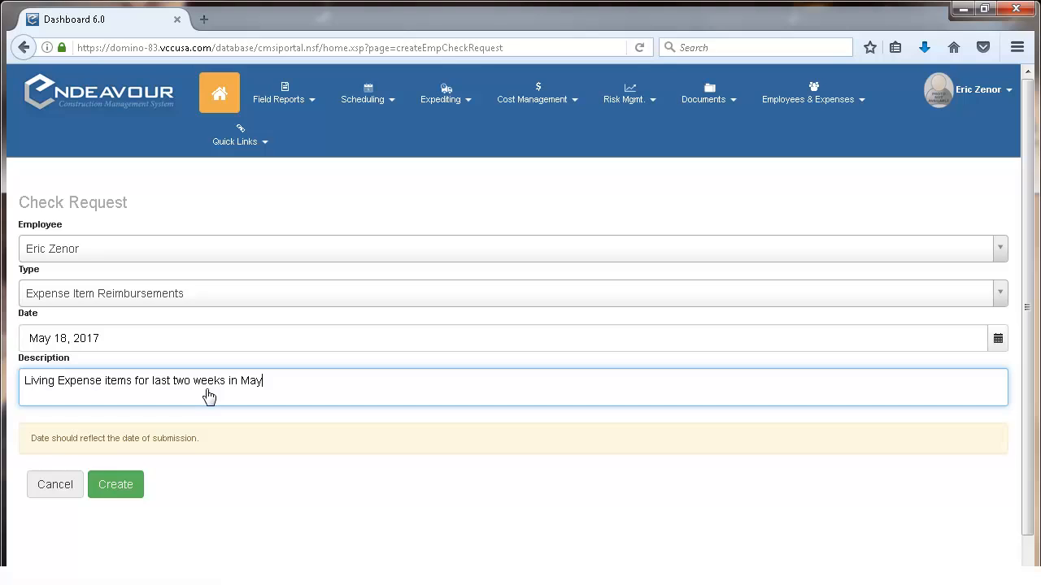
left_click(130, 492)
Step: Add the parking deck charge and the food allowance expense items to the check request
scroll(272, 458, "down", 3)
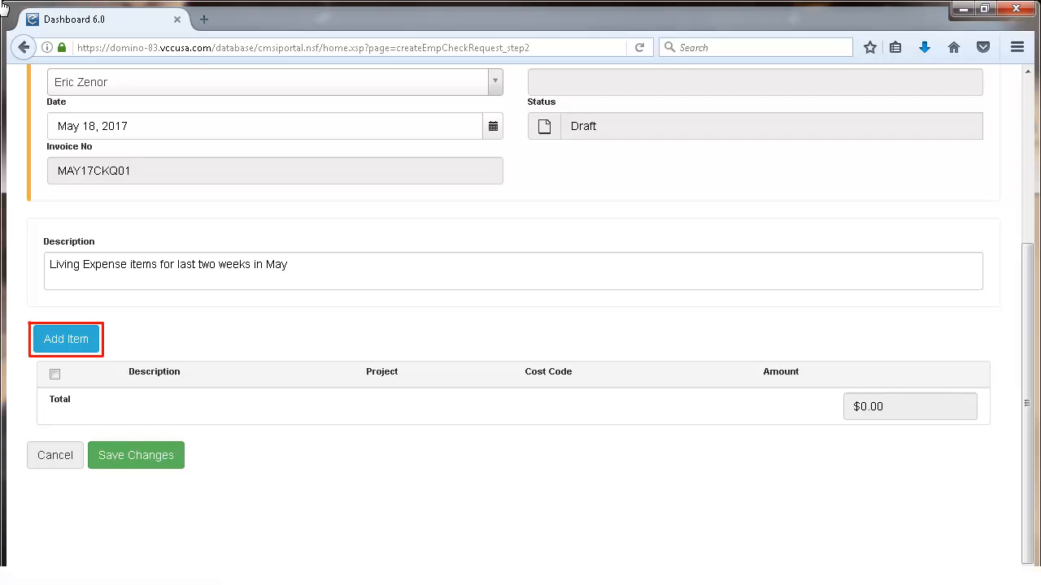
left_click(72, 348)
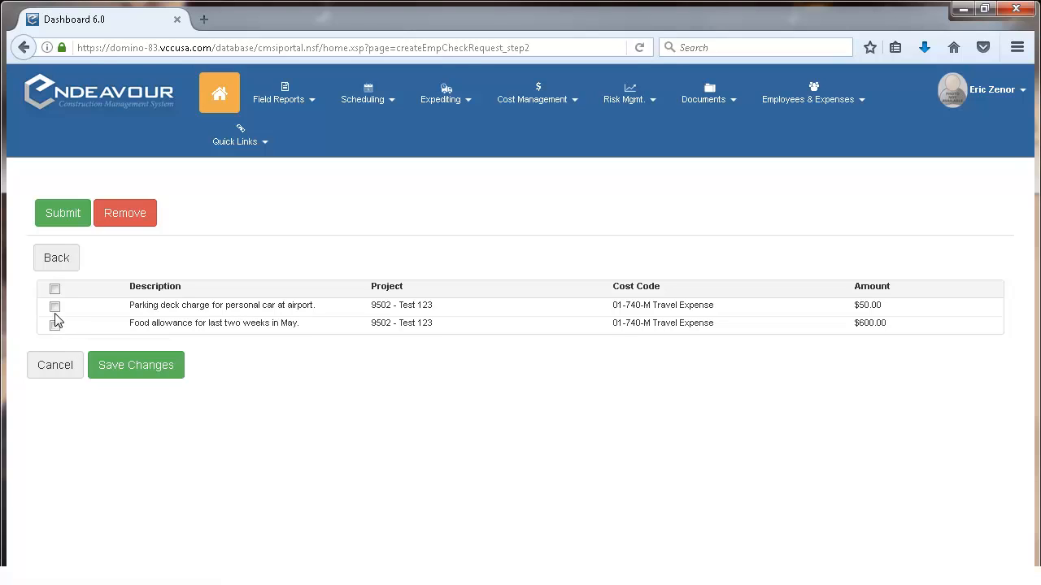
left_click(54, 307)
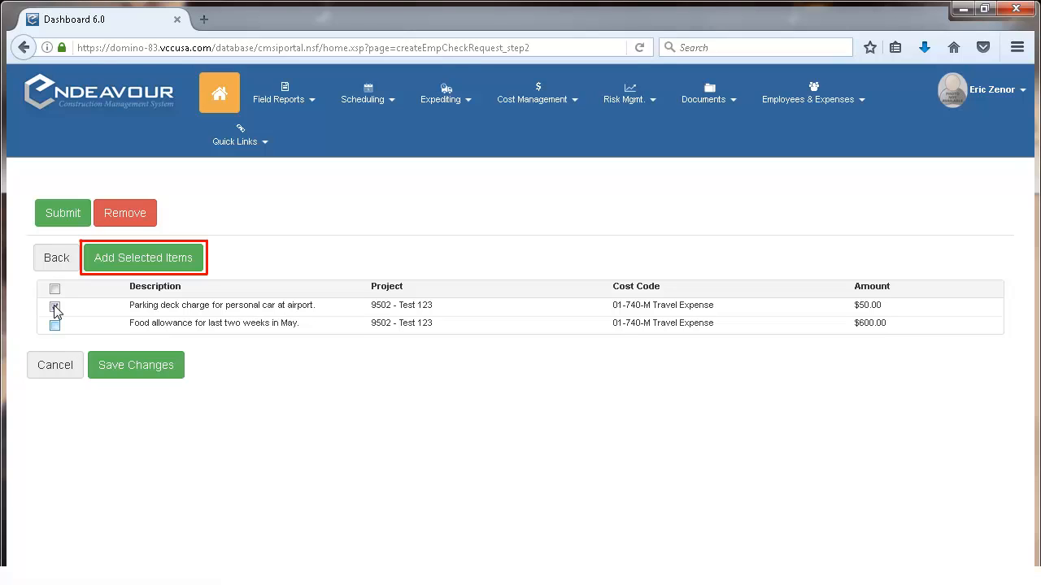
left_click(55, 326)
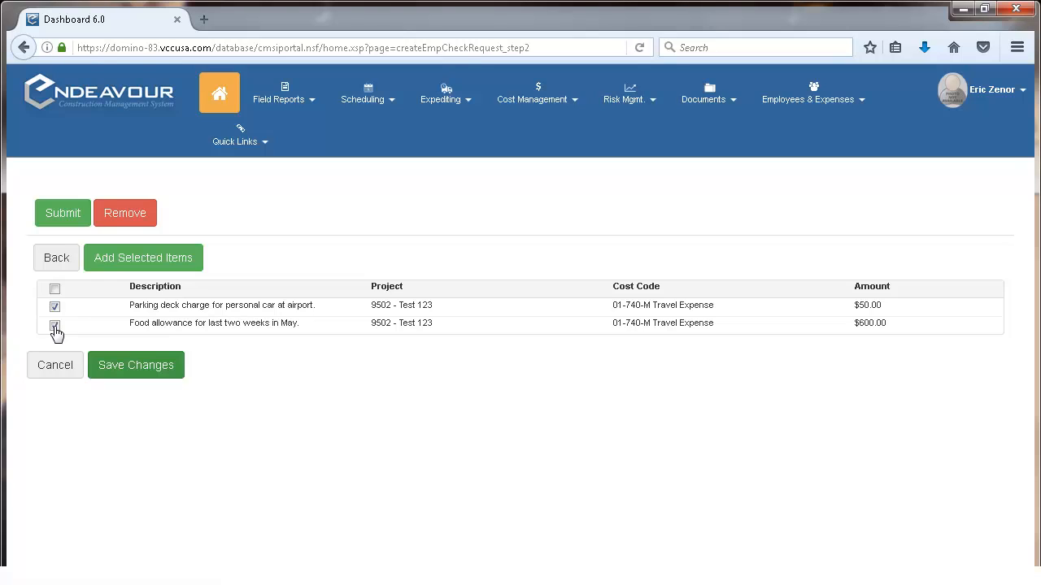
left_click(174, 260)
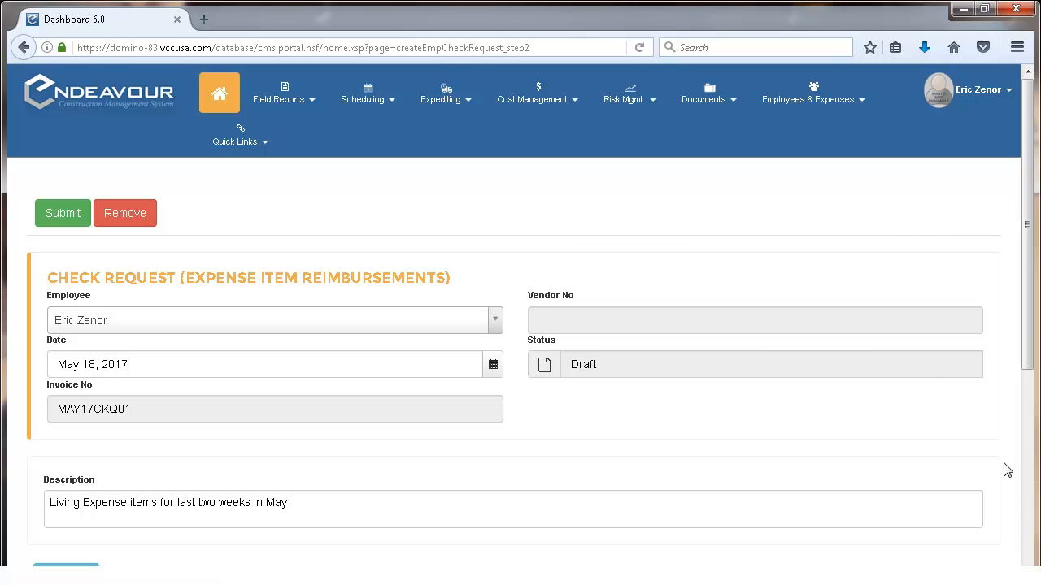
Step: Save the check request with both expense items kept on it
left_click(1028, 557)
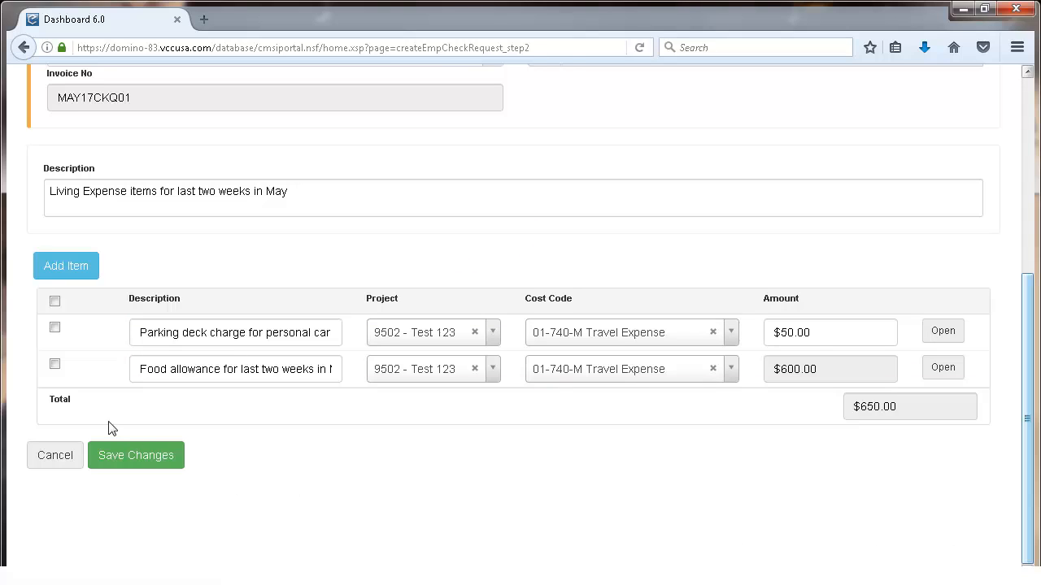
left_click(55, 328)
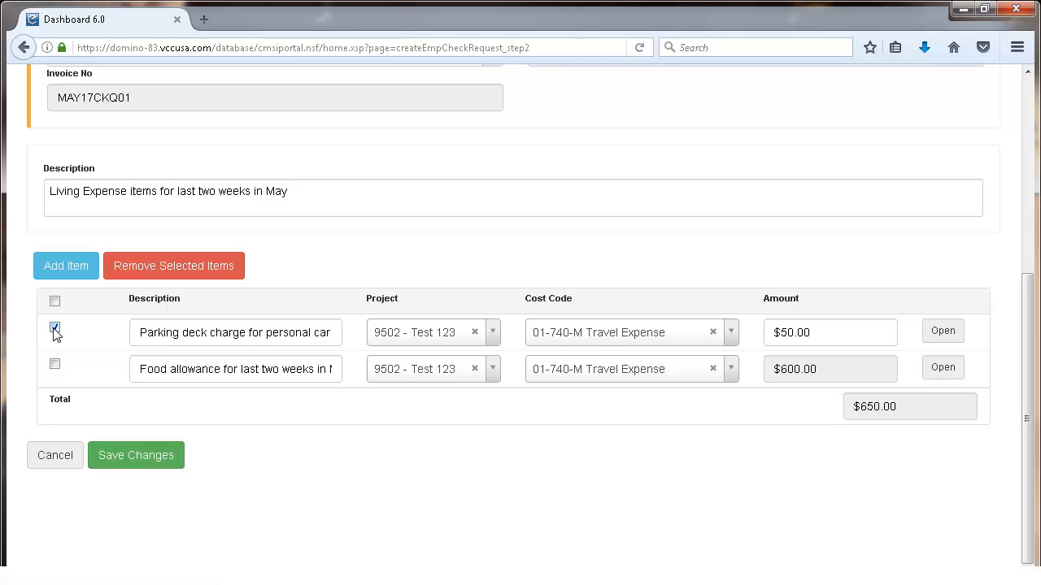
left_click(55, 329)
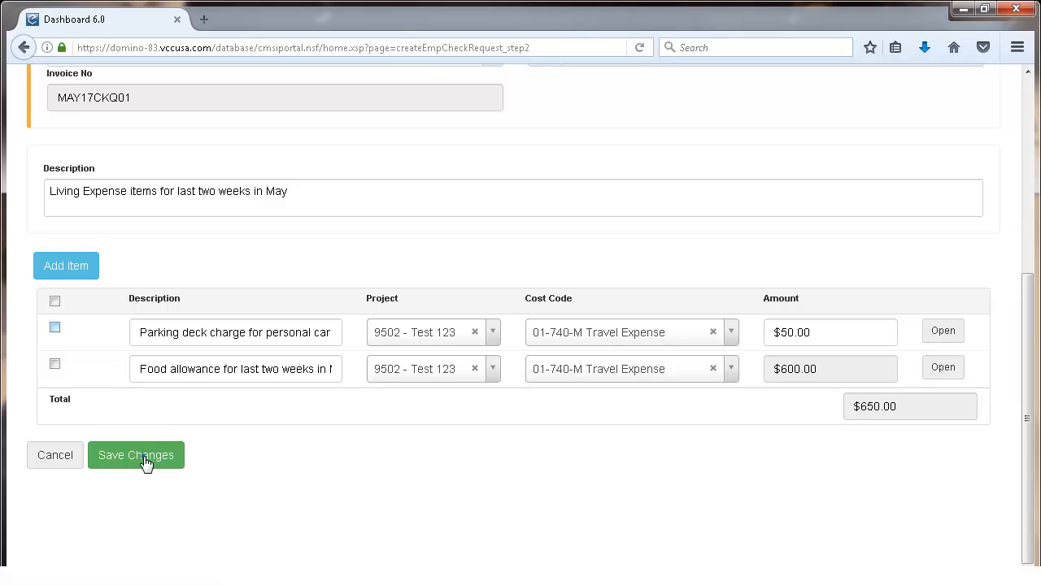
left_click(140, 458)
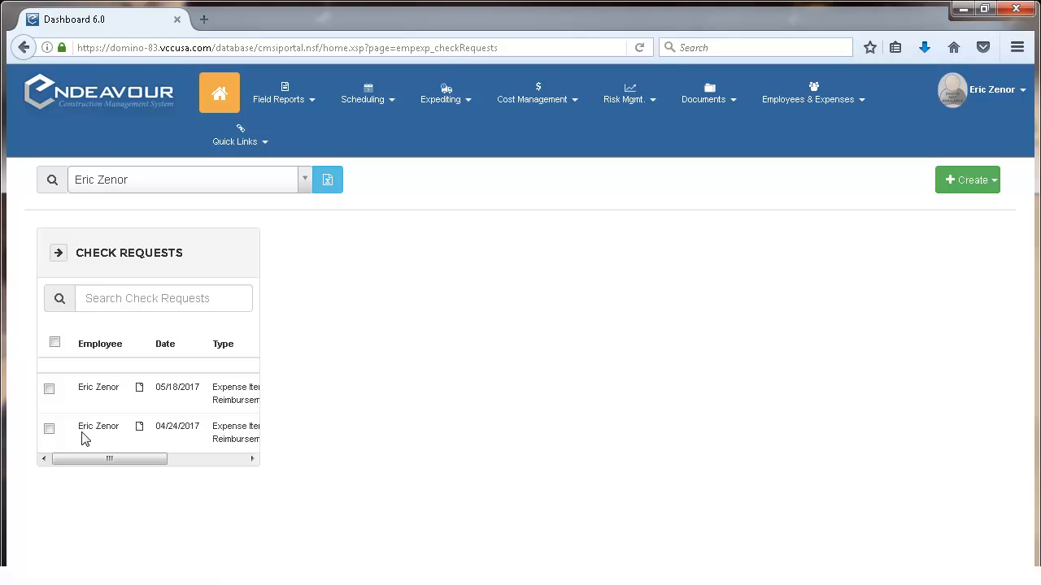
Step: Open the check request dated 05/18/2017 and submit it
left_click(49, 389)
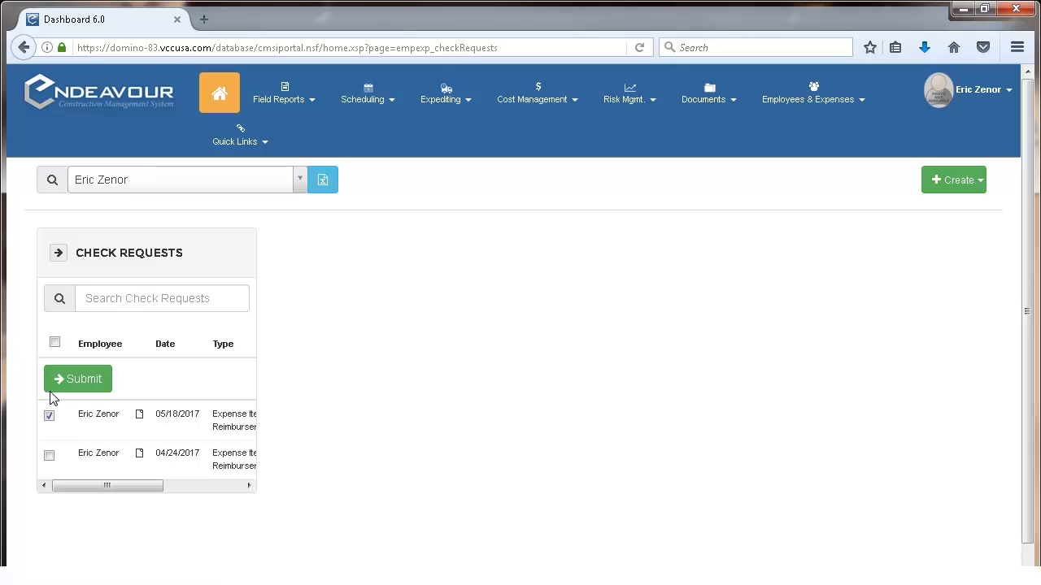
left_click(49, 418)
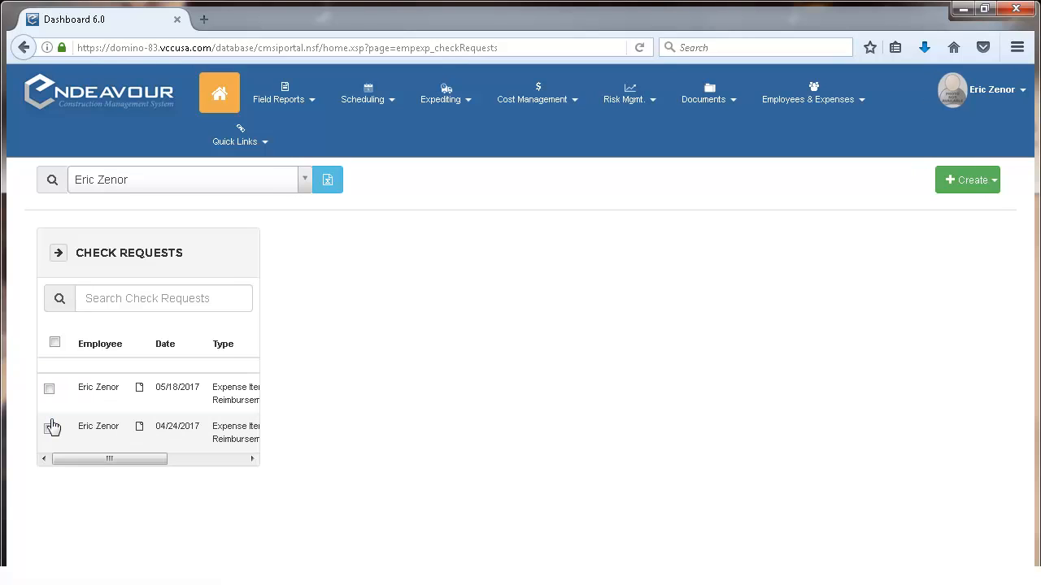
left_click(156, 408)
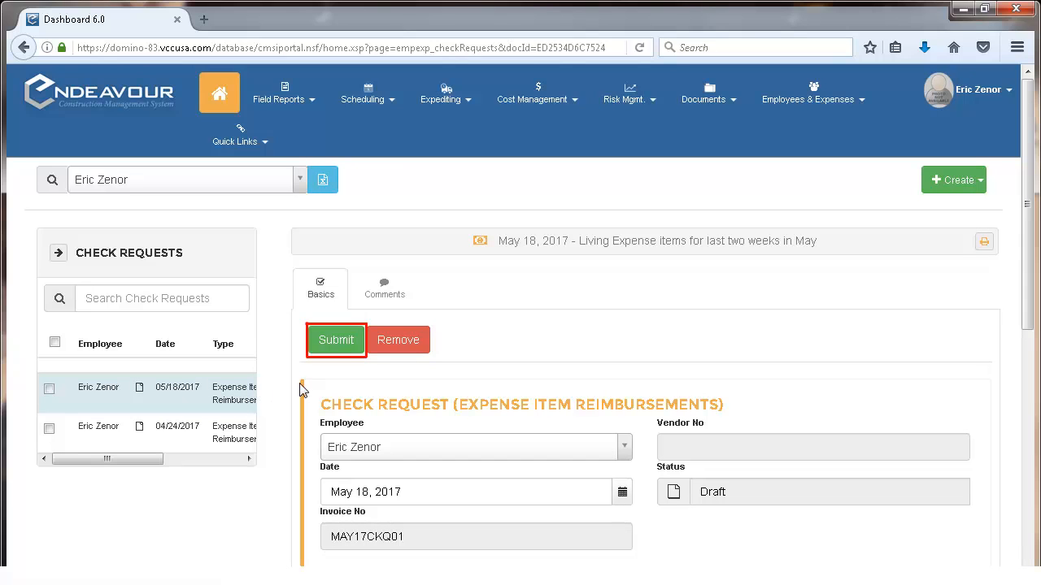
left_click(336, 342)
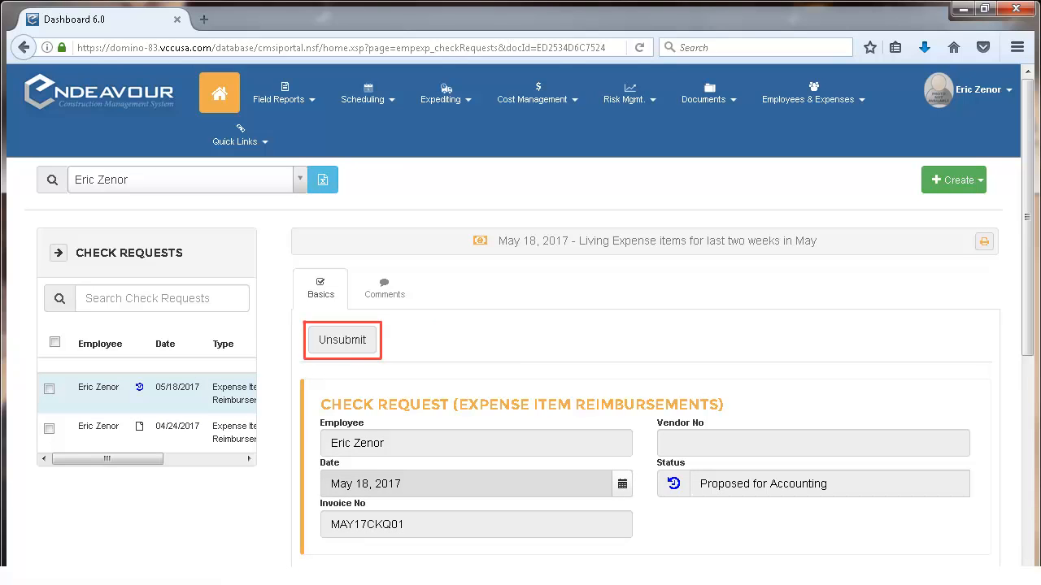